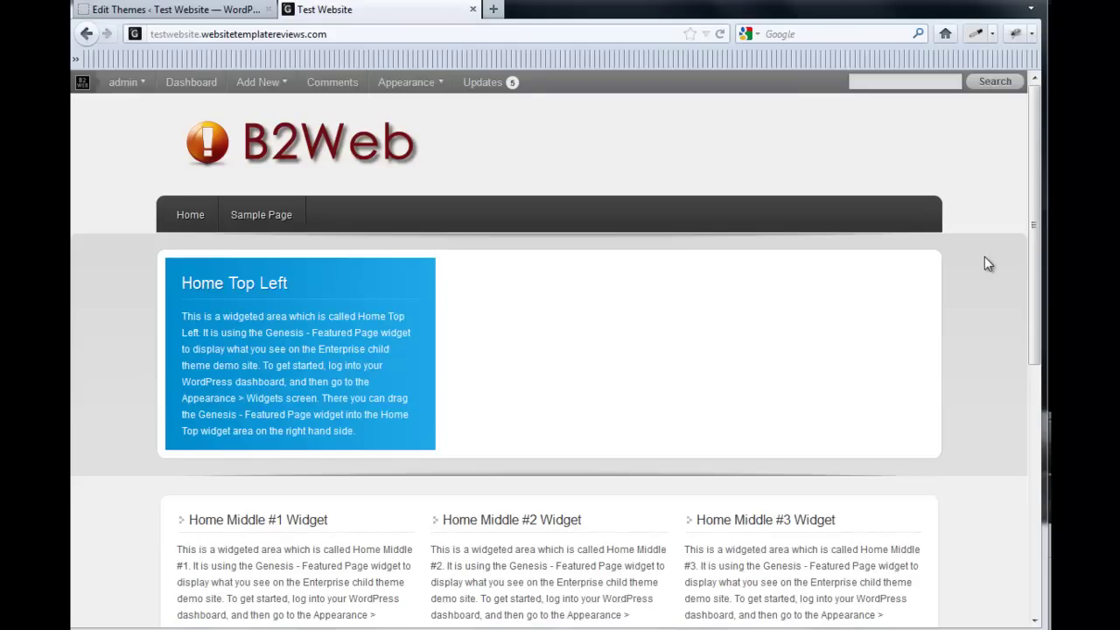
Step: Look over the live homepage's Home Top Left, Home Middle and Home Bottom widget areas
mouse_move(1034, 230)
mouse_down()
mouse_move(1025, 459)
mouse_move(1039, 226)
mouse_up()
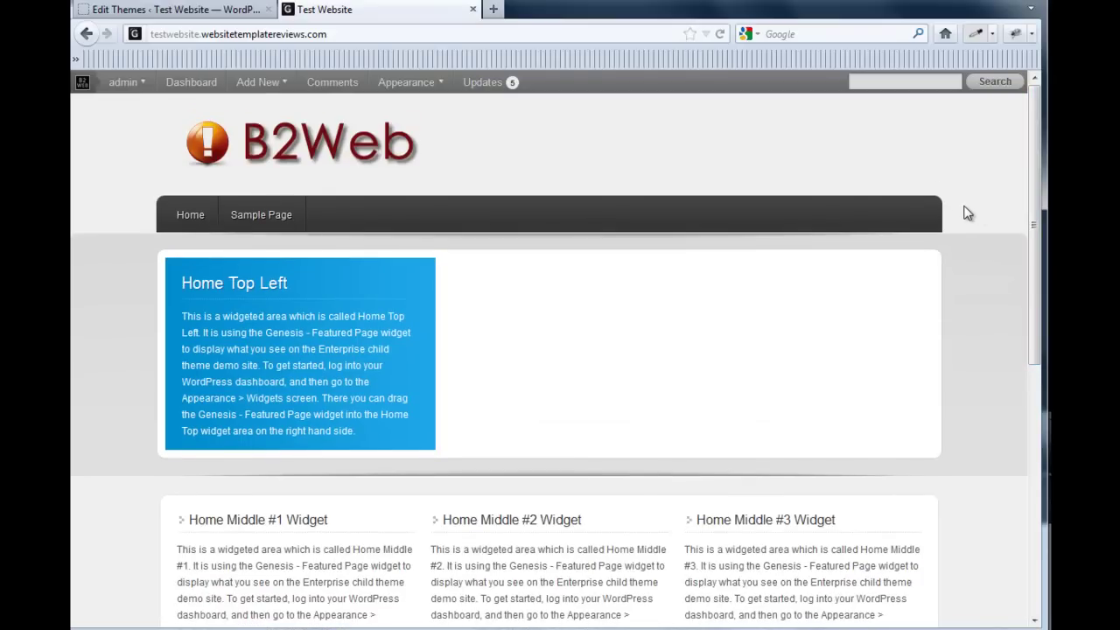
scroll(967, 214, down, 2)
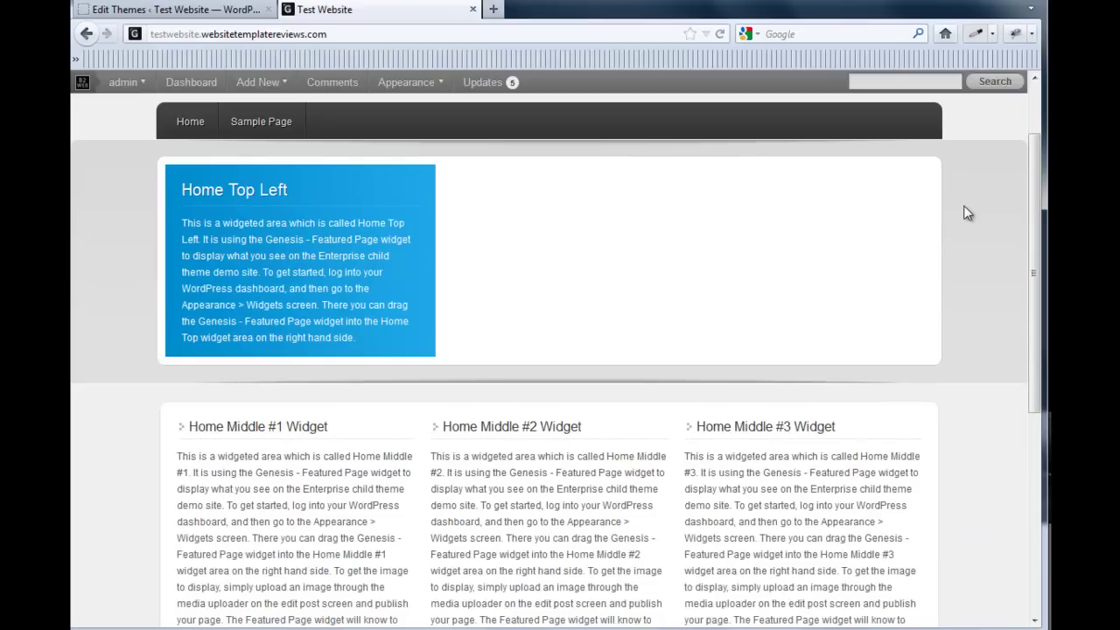
scroll(967, 213, down, 2)
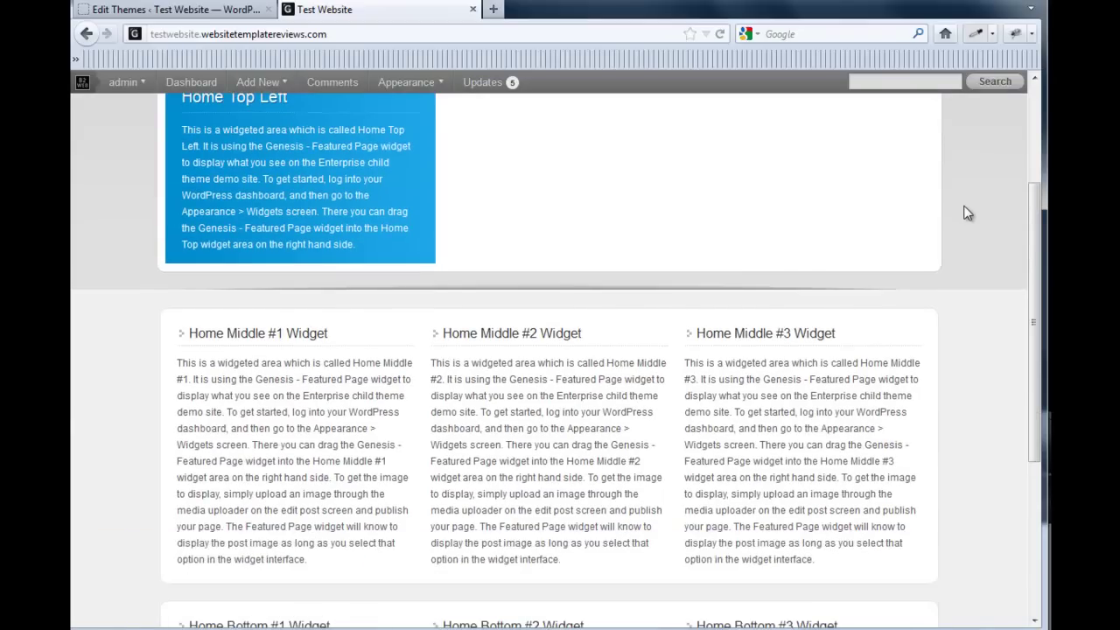
scroll(967, 213, down, 2)
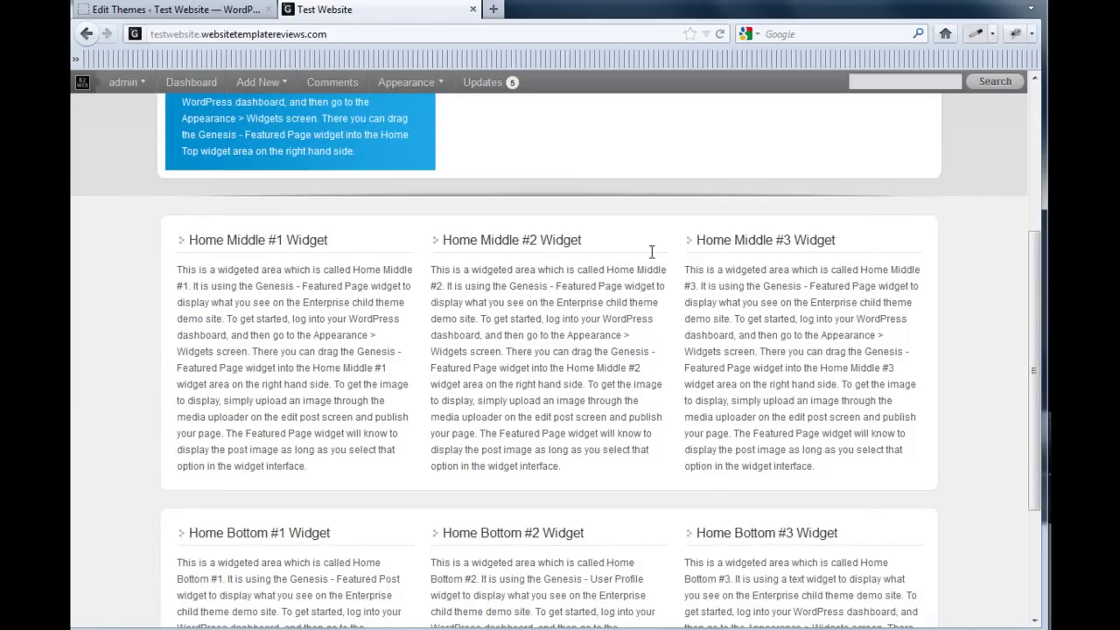
drag(1034, 359, 1034, 398)
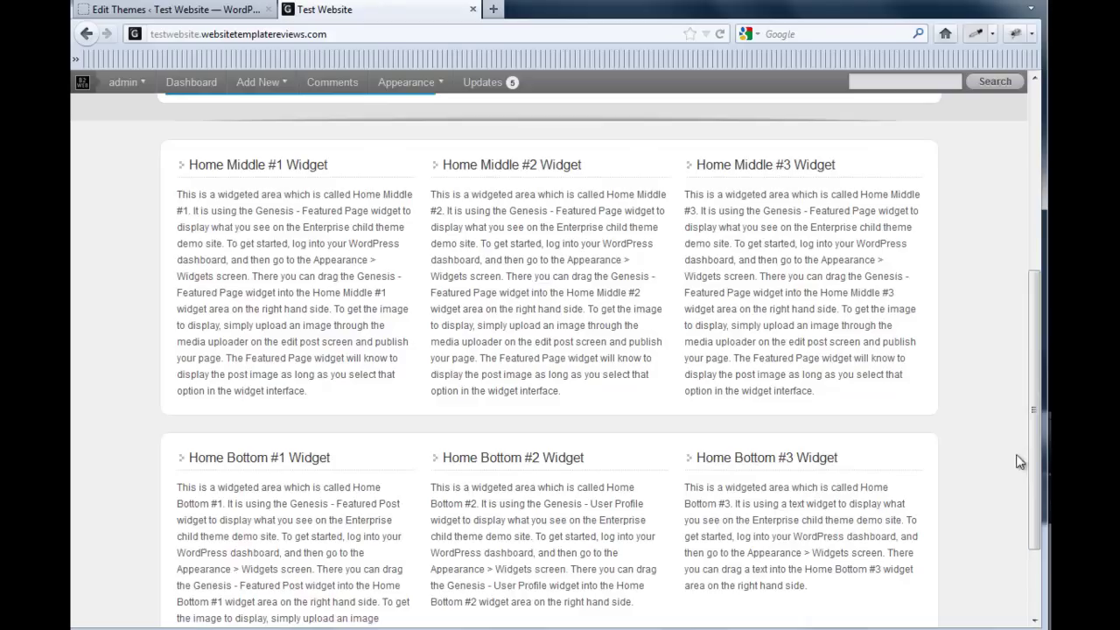
scroll(1019, 461, up, 5)
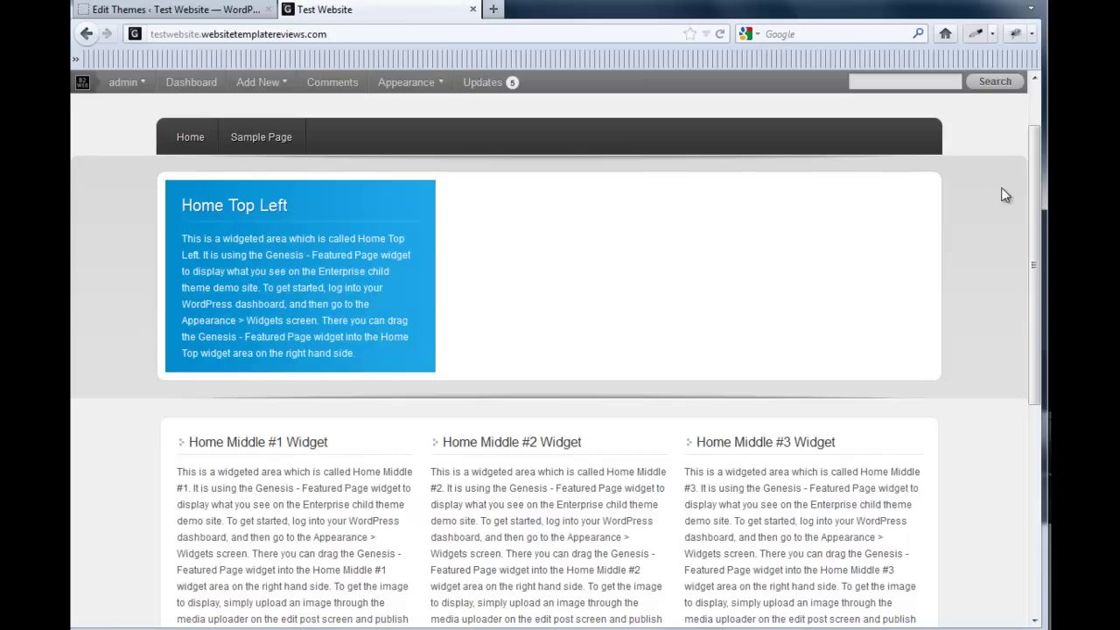
drag(1031, 203, 1029, 283)
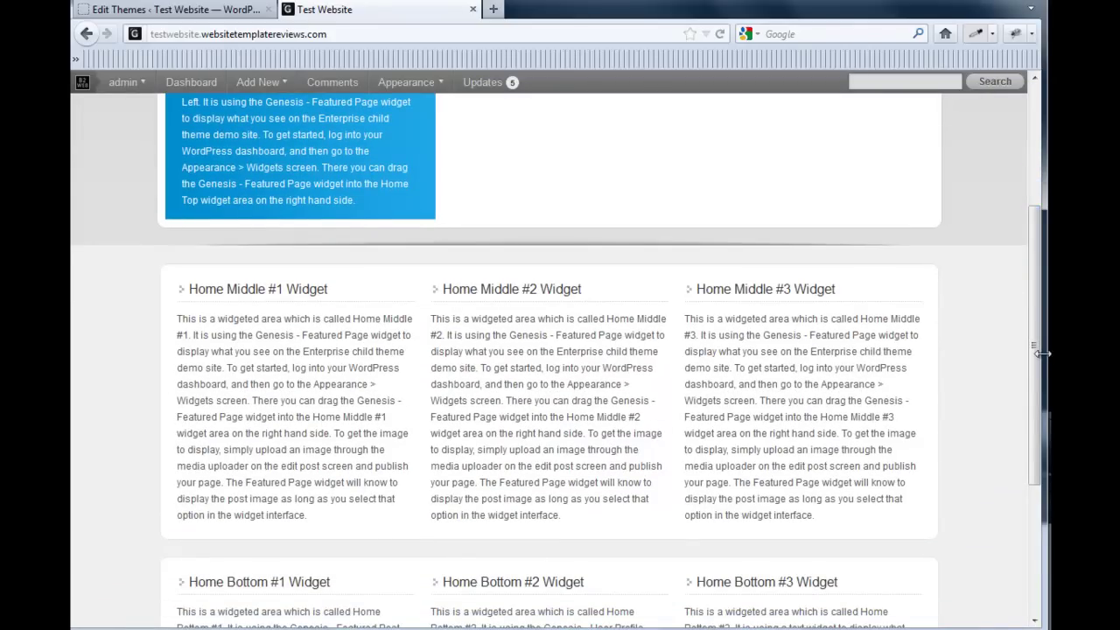
drag(1034, 369, 1038, 240)
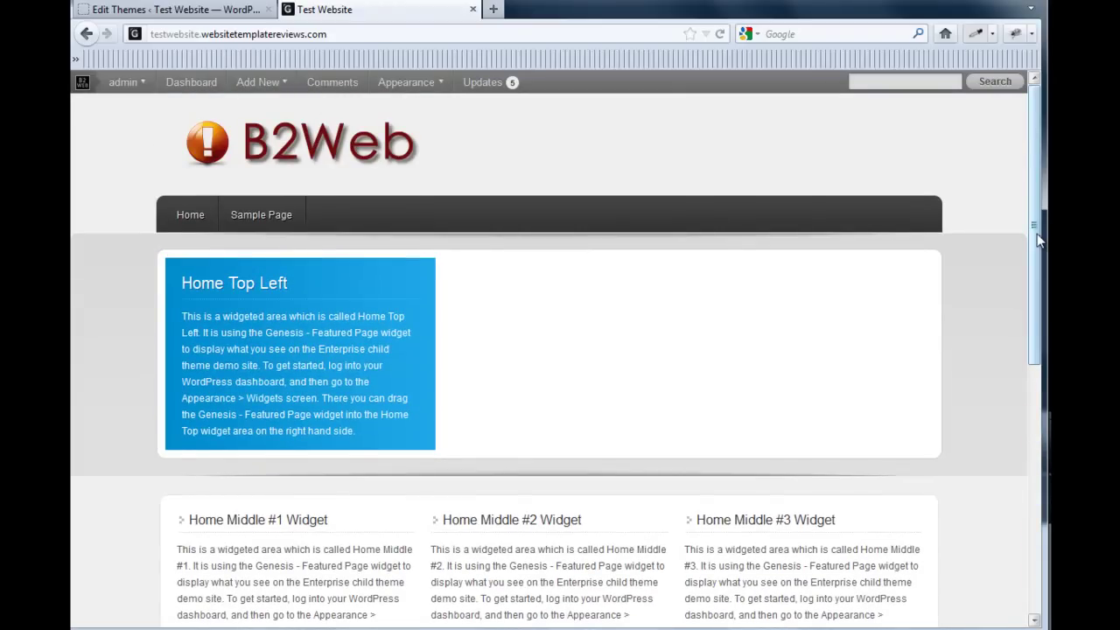
Step: Switch to the WordPress admin and open the Widgets management page
click(187, 10)
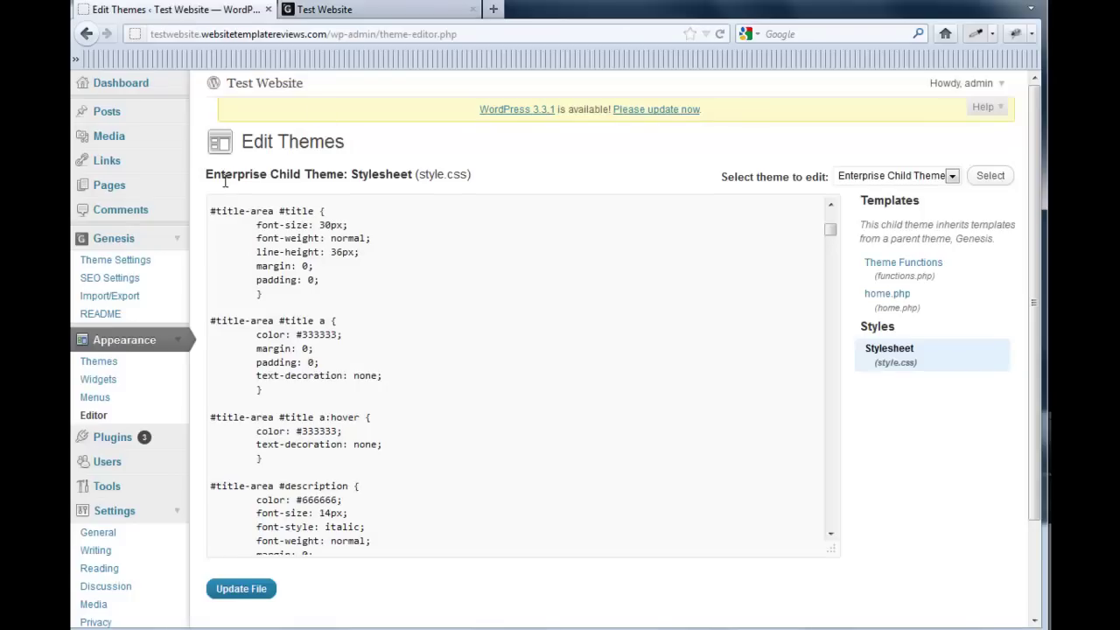
scroll(210, 192, down, 3)
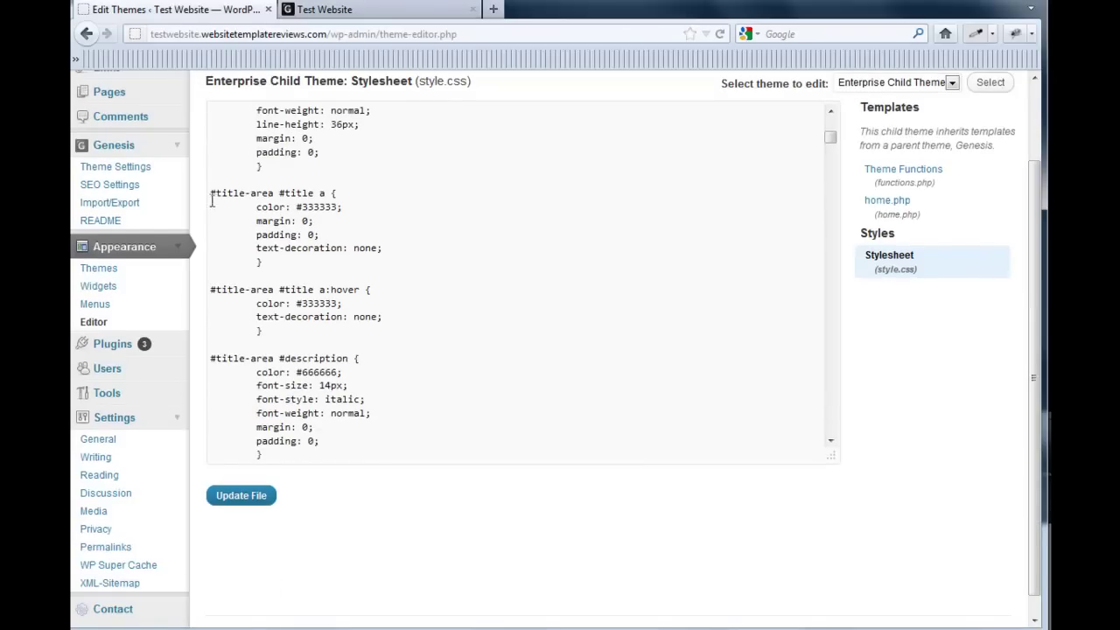
scroll(202, 226, down, 1)
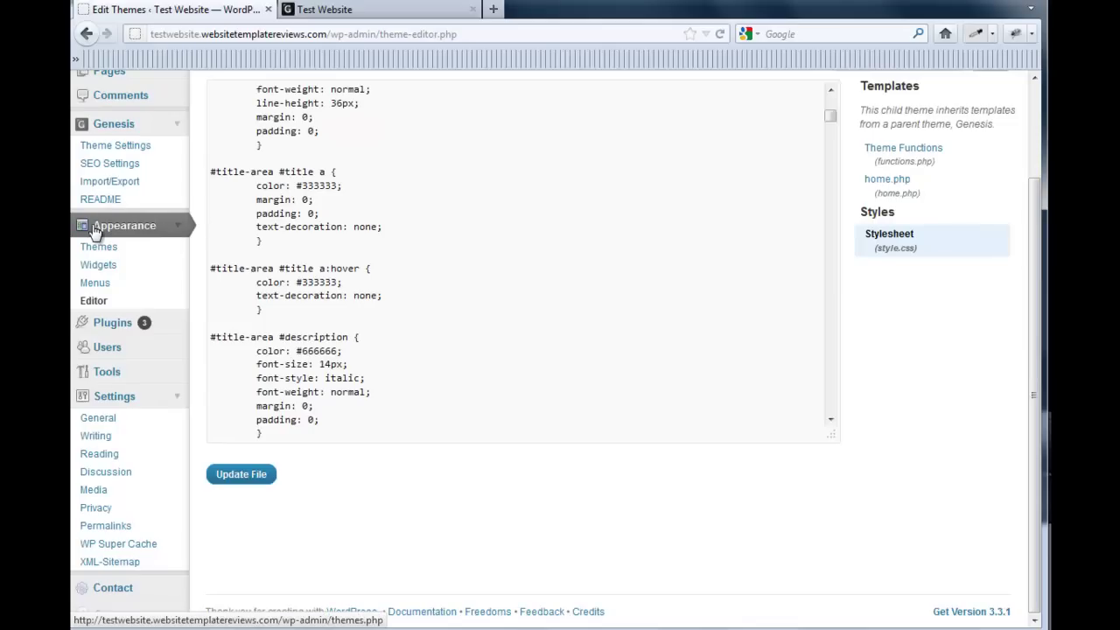
click(162, 229)
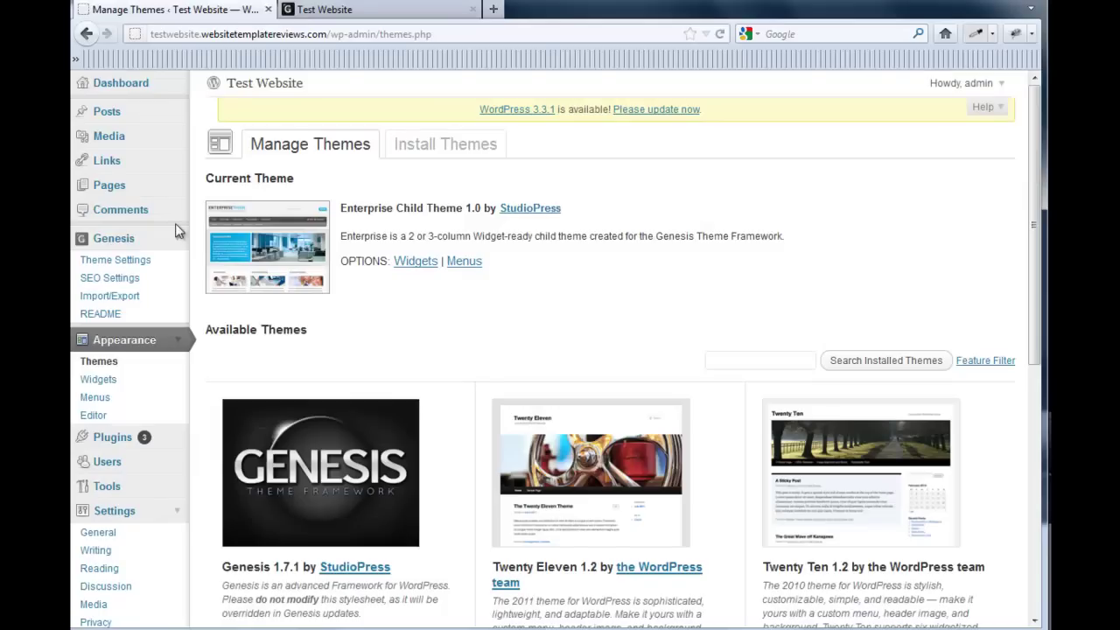
click(178, 341)
click(178, 341)
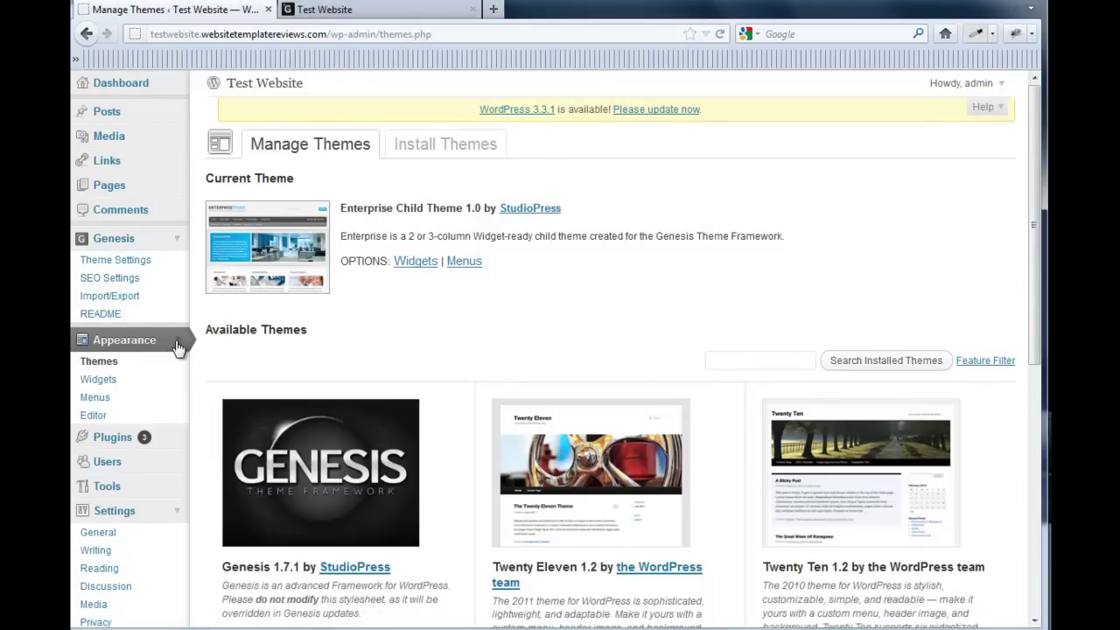
click(99, 381)
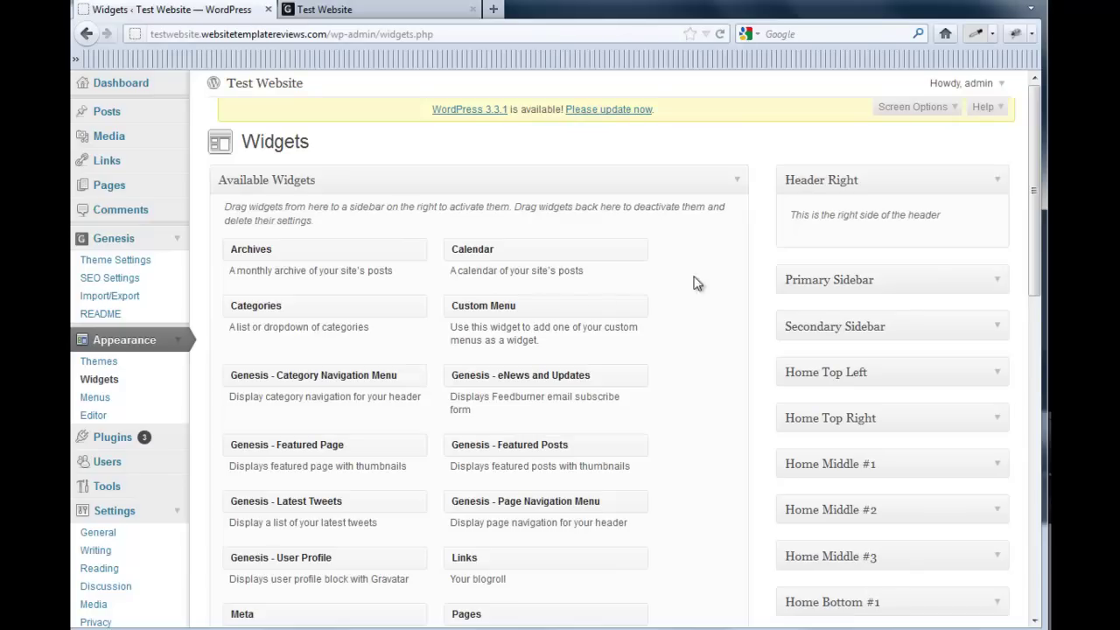
Step: Review the theme's widget areas and compare the Home Middle and Home Bottom ones with their places on the live homepage
drag(1038, 190, 1035, 219)
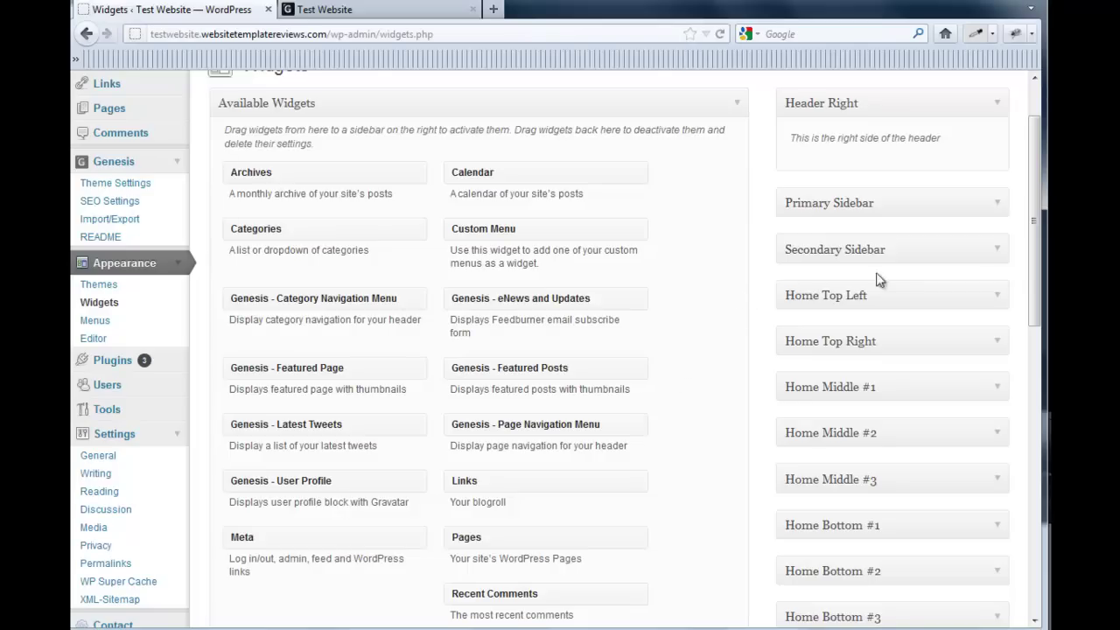
drag(1030, 274, 1032, 305)
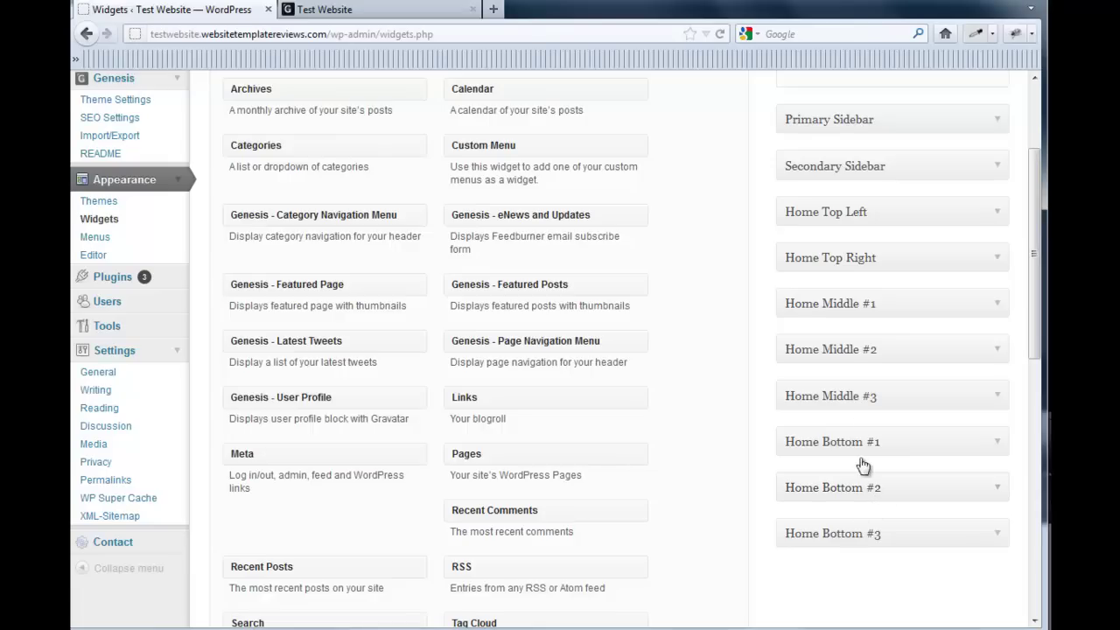
click(407, 11)
scroll(725, 175, down, 5)
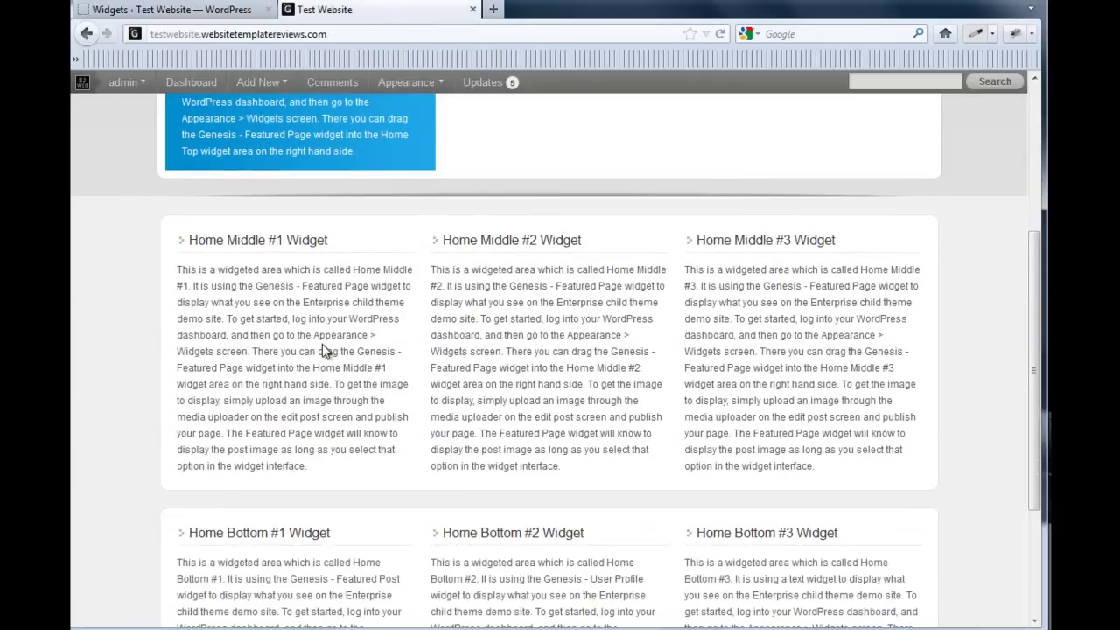
drag(685, 351, 714, 368)
click(711, 577)
drag(201, 596, 182, 595)
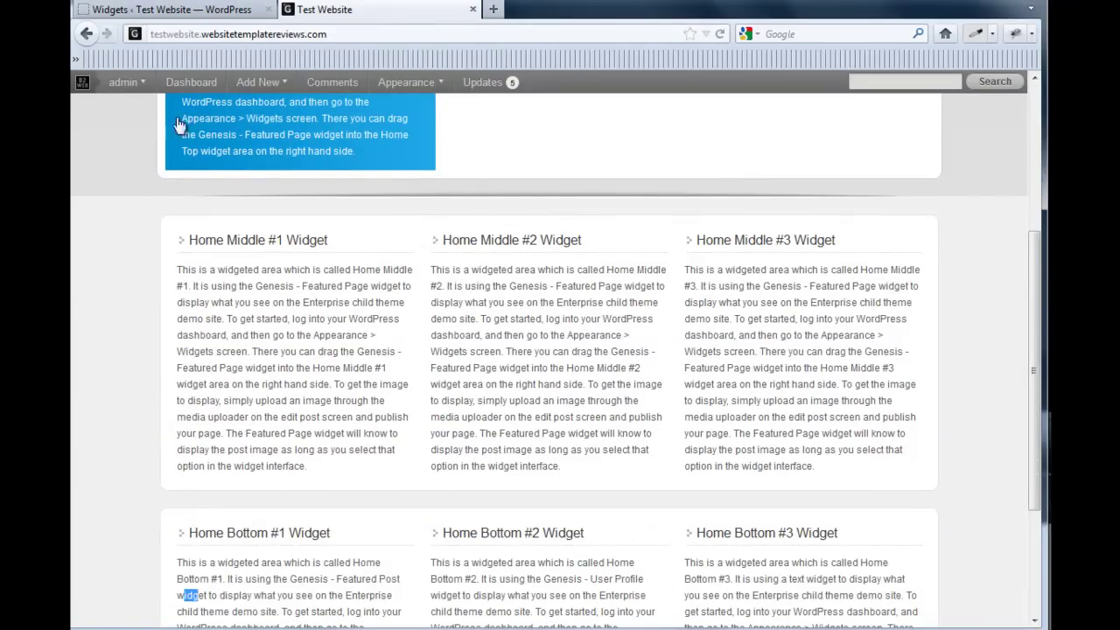
Step: Return to the Widgets page and add a Text widget to the Home Top Left area
click(164, 11)
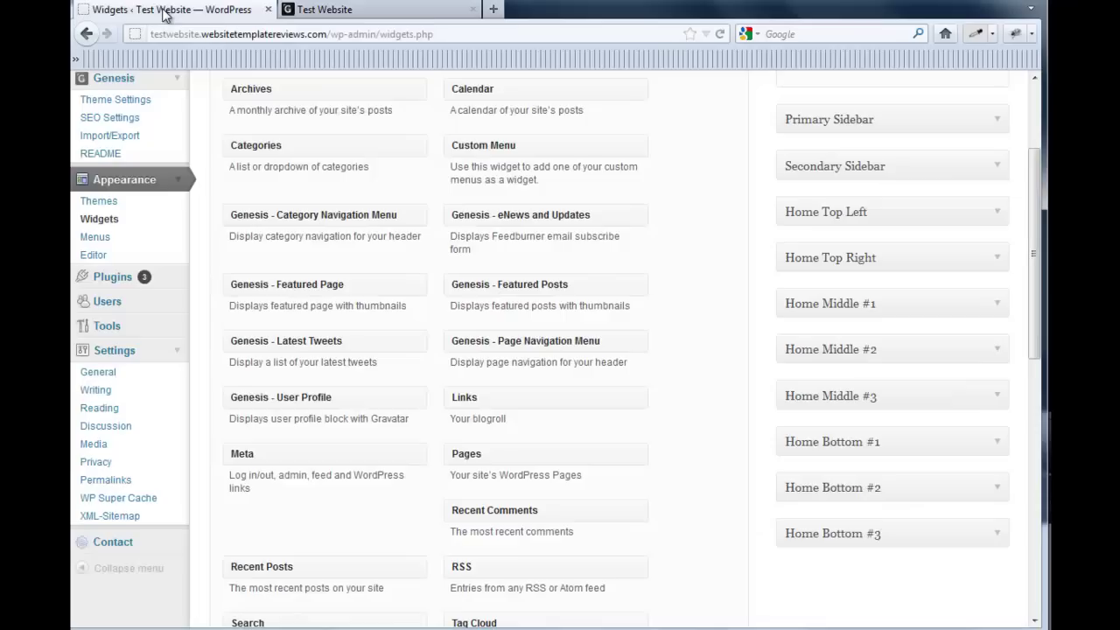
click(998, 213)
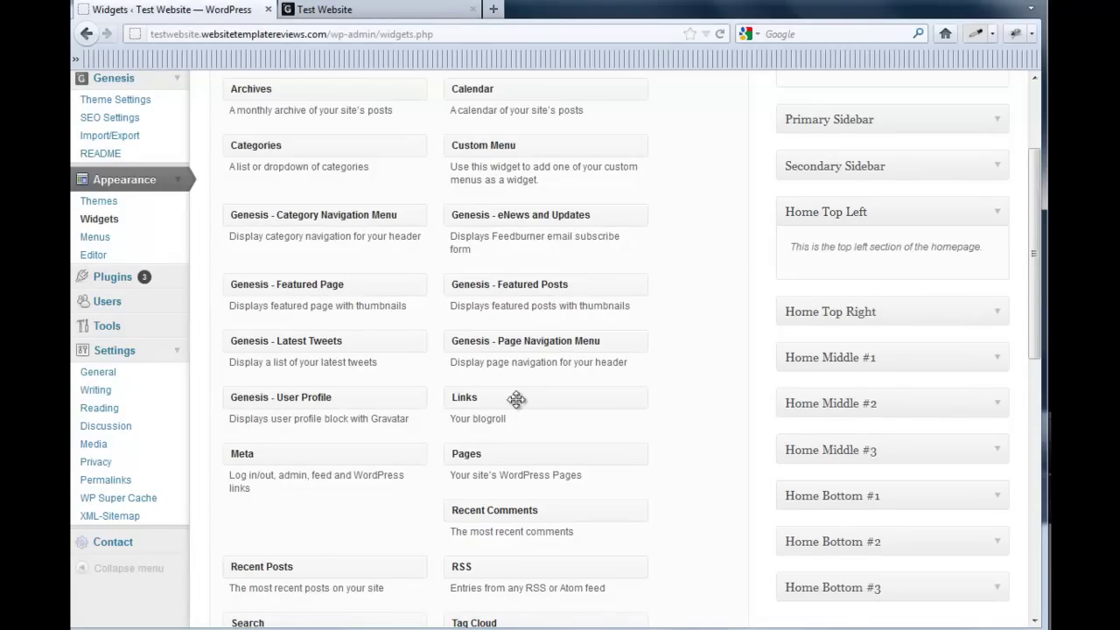
scroll(516, 399, down, 2)
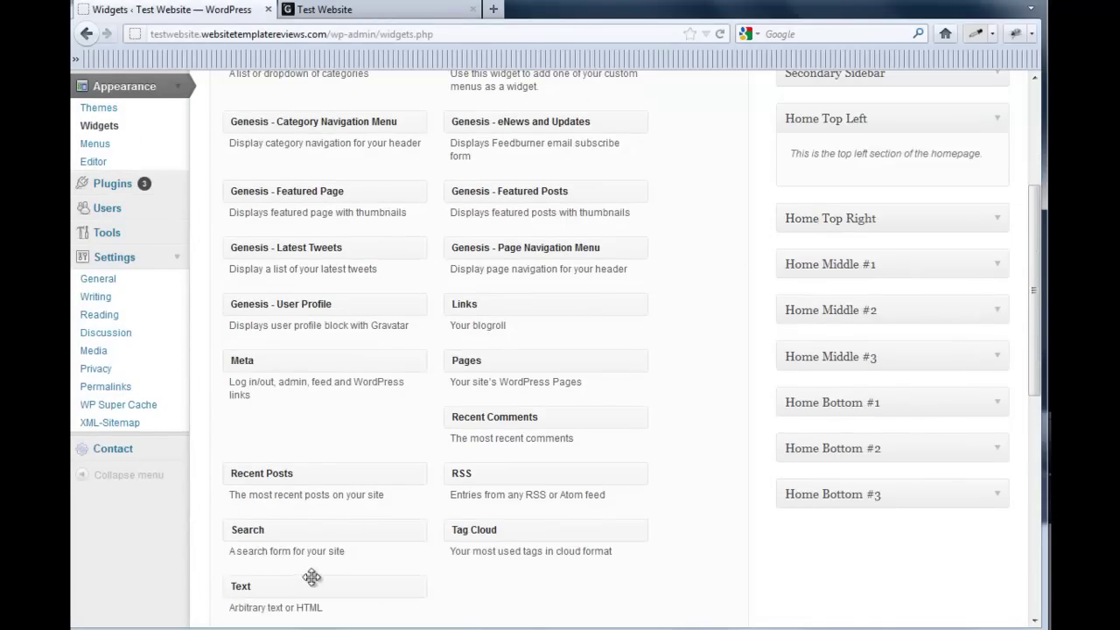
drag(296, 590, 875, 205)
Step: Title the Text widget "Welcome to B2Web", enter a B2Web welcome message ending "Thanks for visiting.", enable automatic paragraphs and save it
click(804, 230)
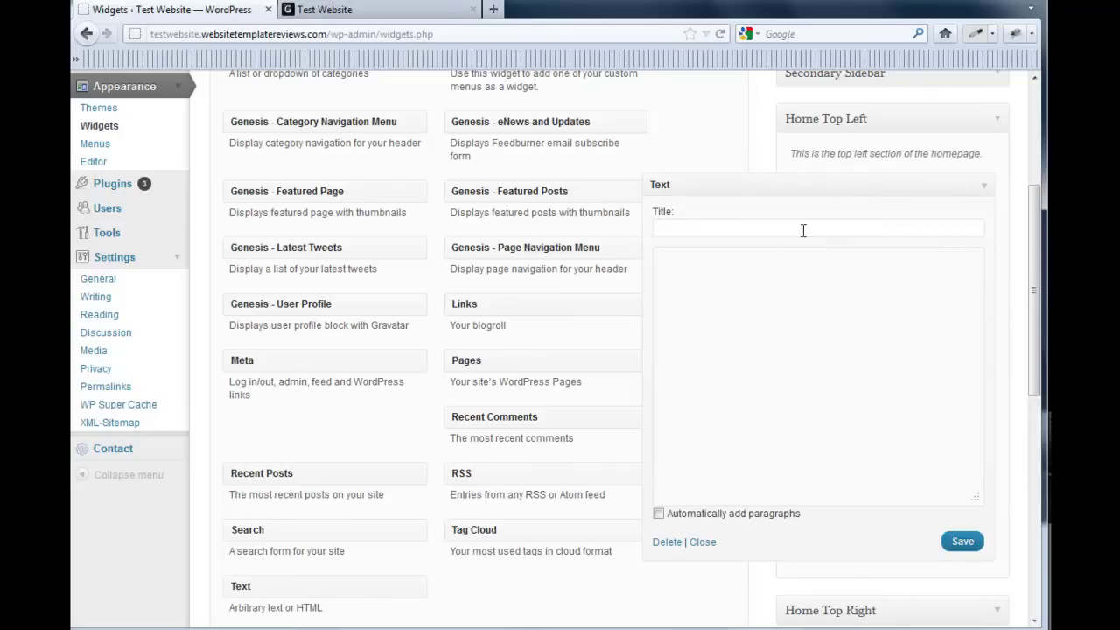
text(Welcome to B2Web)
text(Welcome to B2Web.  B2Web is a website dedicated to educating people about the ease and opportunity to build and market your own website with a focus on small businesses.  Thanks for visiting.)
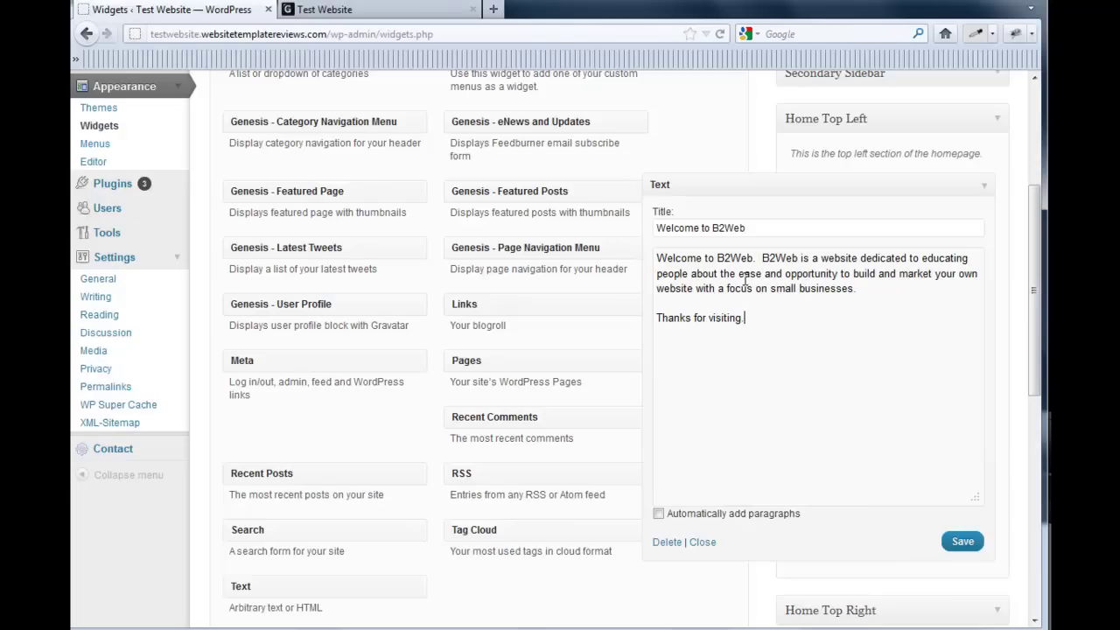
click(658, 514)
click(962, 540)
Step: Check the new welcome box on the live homepage and examine the remaining Home Middle and Home Bottom placeholder areas
key(ctrl+Tab)
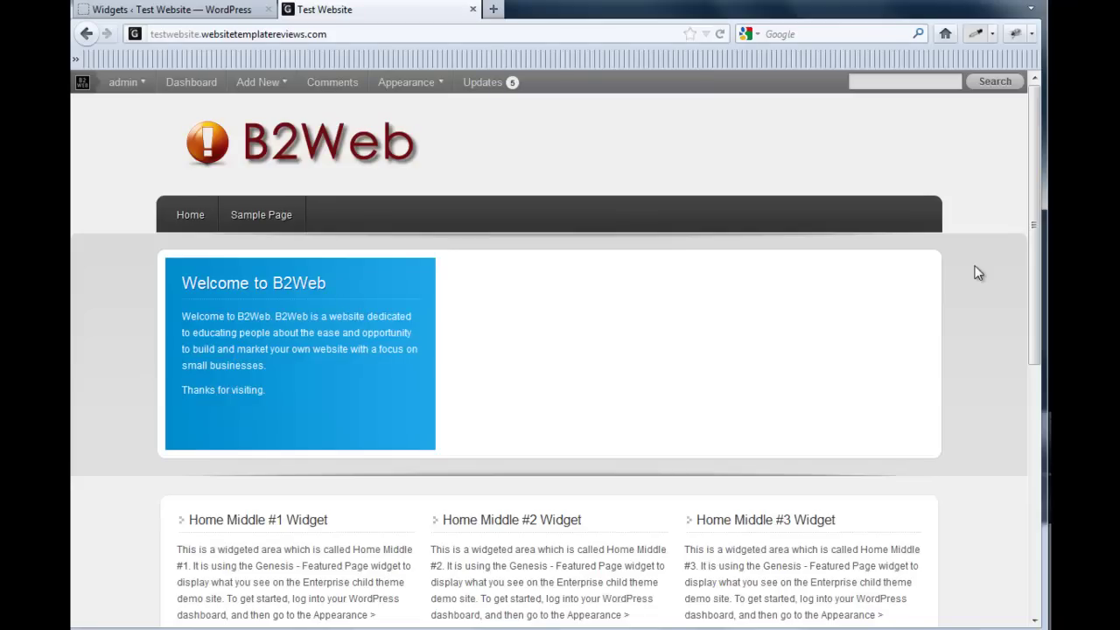
scroll(1019, 258, down, 5)
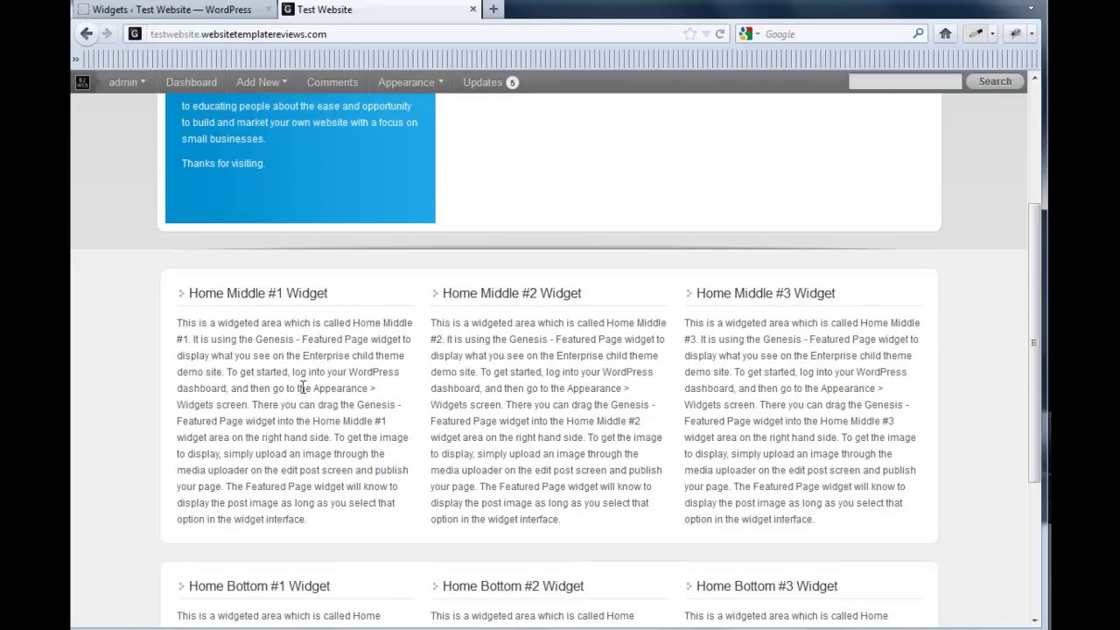
scroll(451, 390, down, 2)
scroll(458, 391, down, 2)
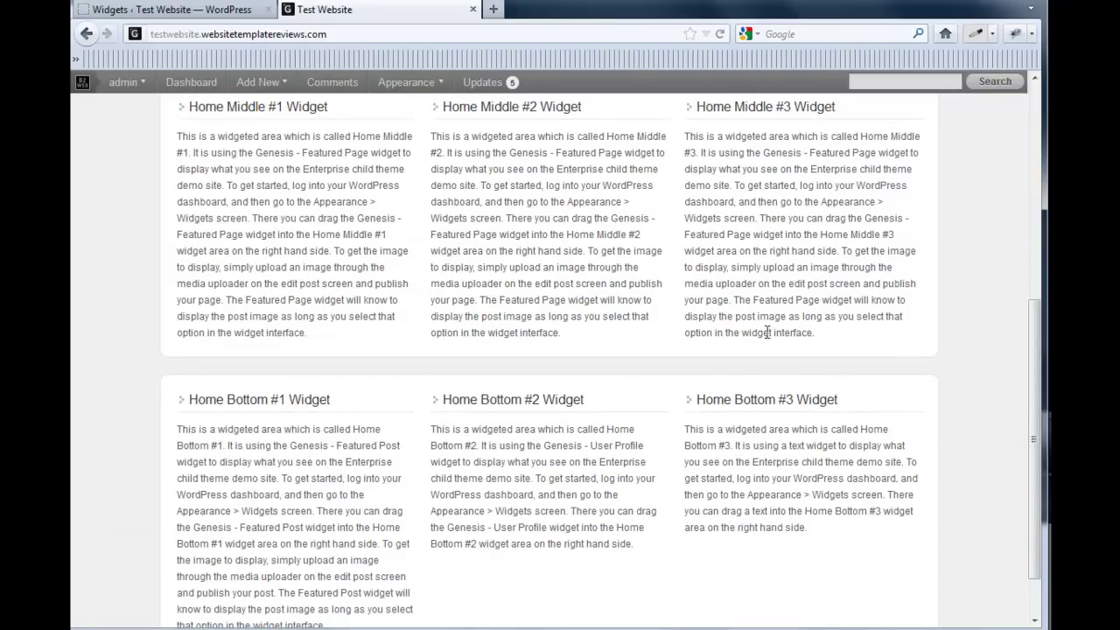
scroll(767, 319, up, 2)
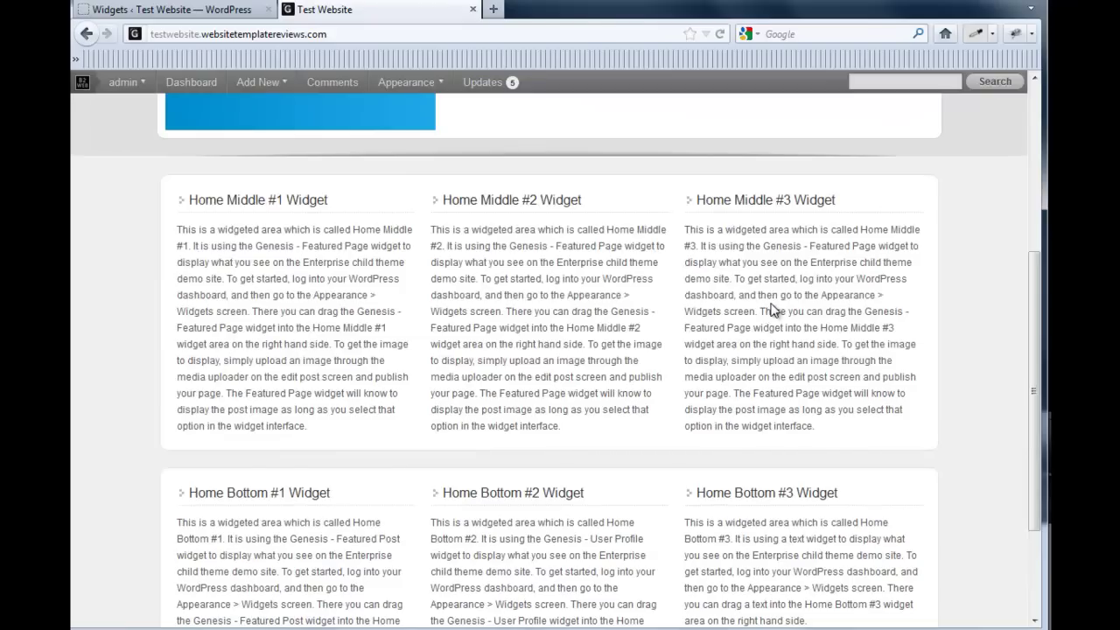
scroll(773, 310, up, 2)
scroll(773, 310, up, 2)
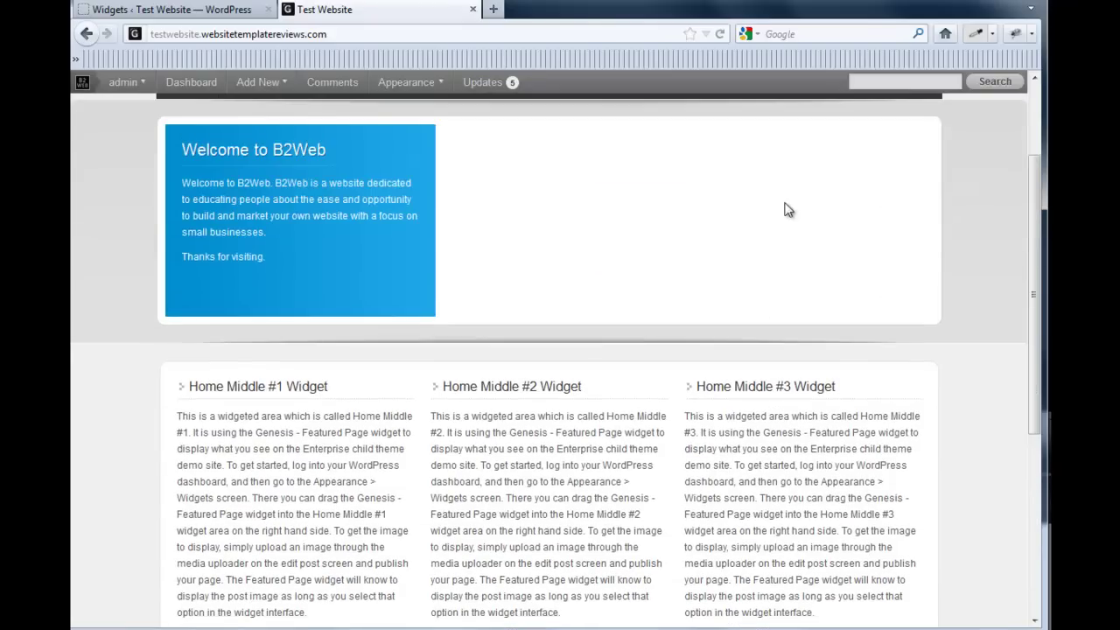
scroll(790, 545, down, 2)
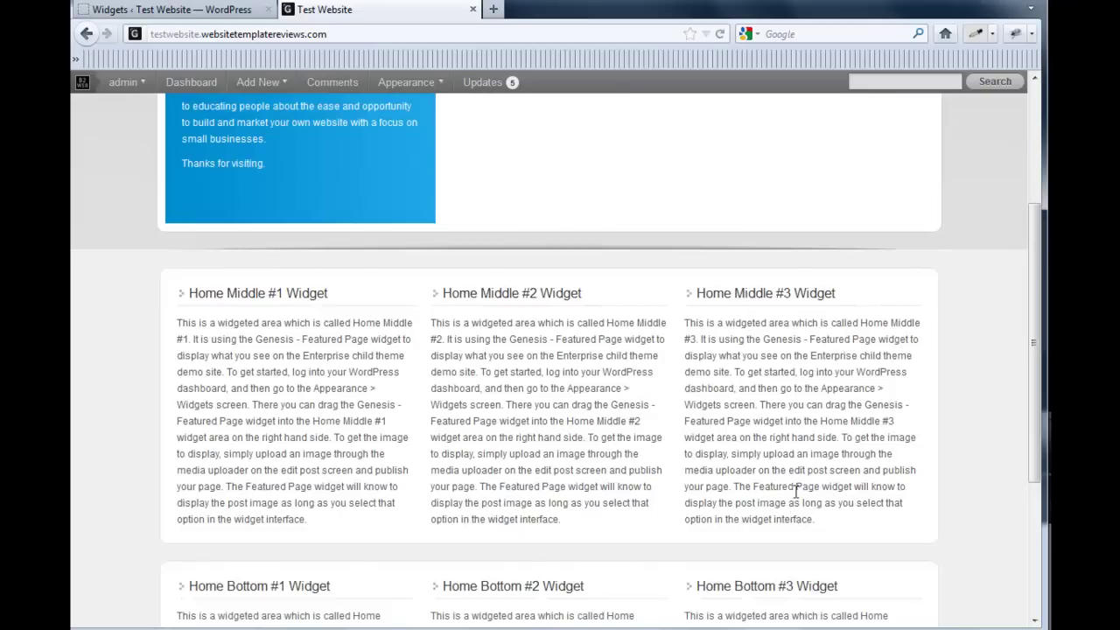
scroll(793, 513, down, 5)
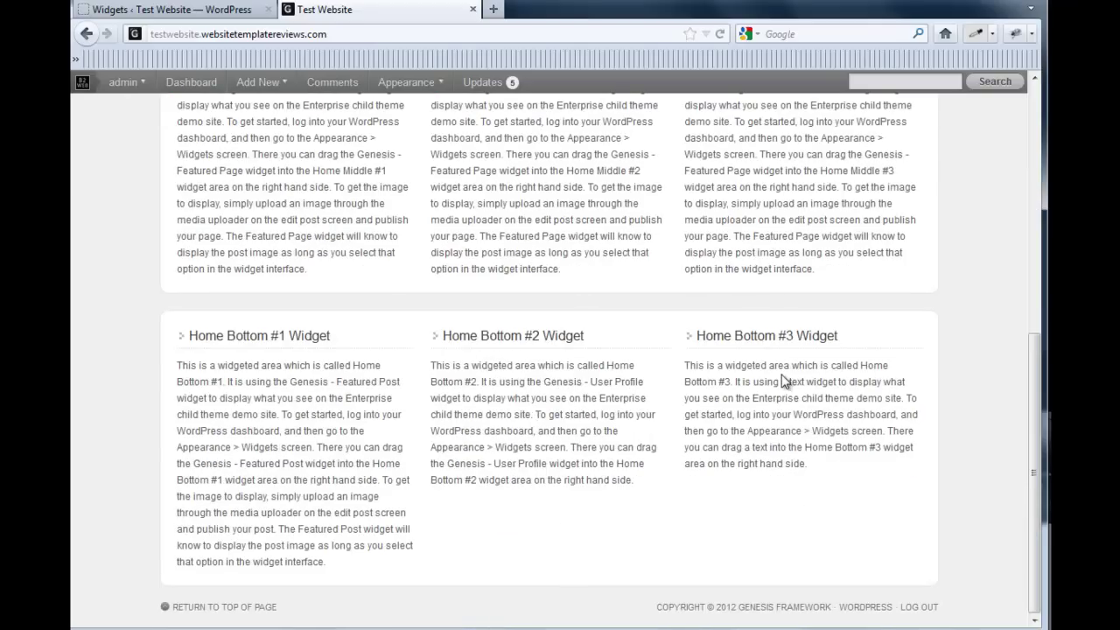
scroll(790, 343, up, 6)
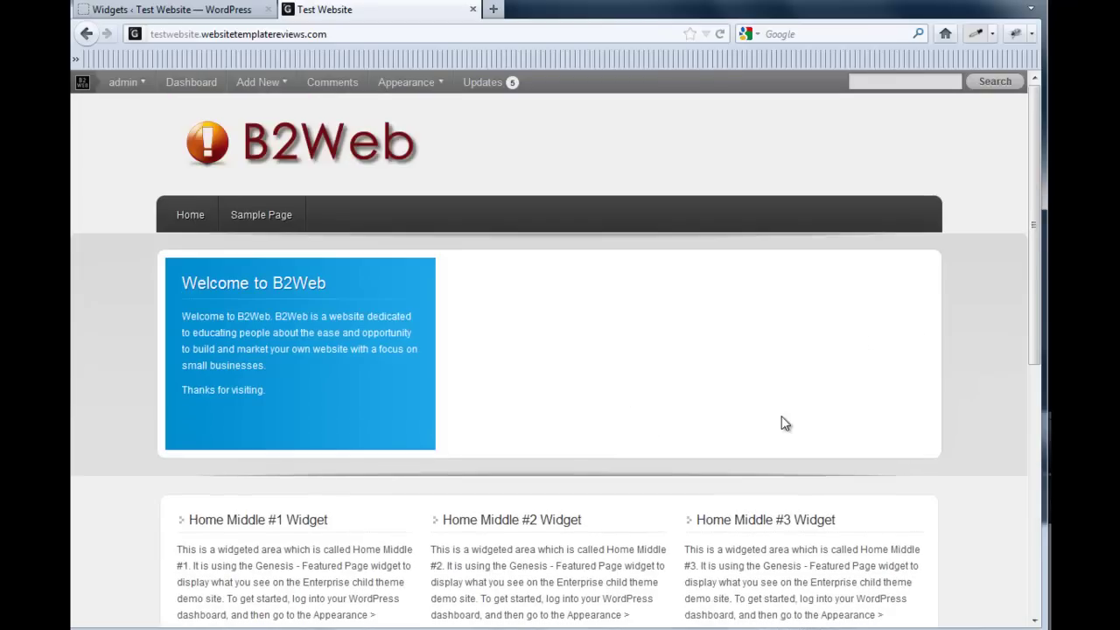
scroll(782, 420, up, 4)
Step: View the Primary Sidebar widget area on the Sample Page and return to the homepage to compare its middle and bottom widget areas
click(266, 214)
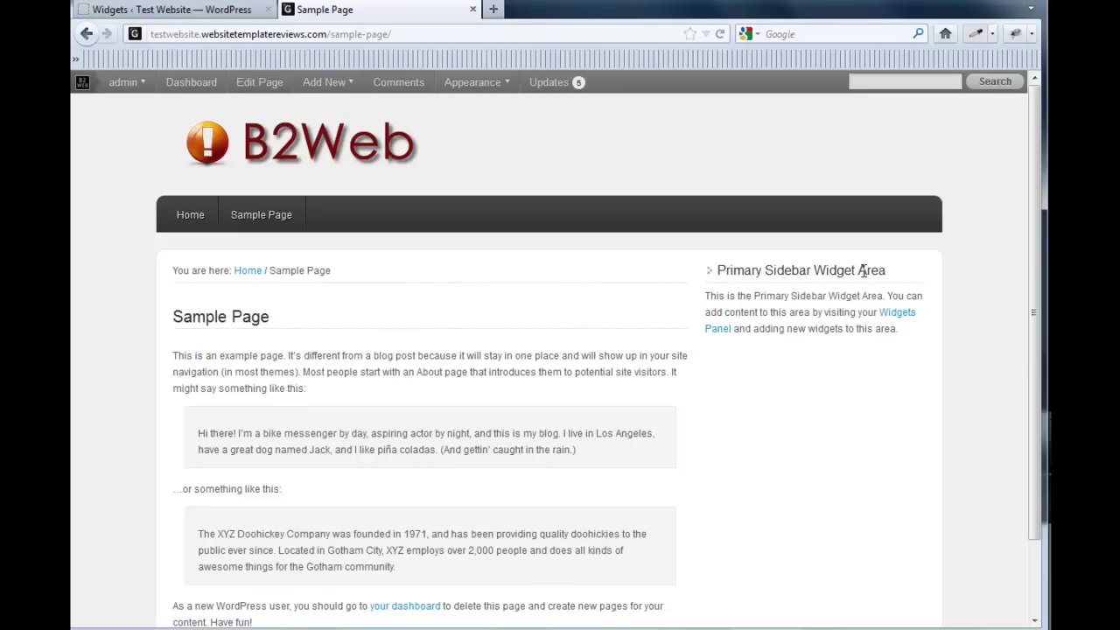
click(196, 218)
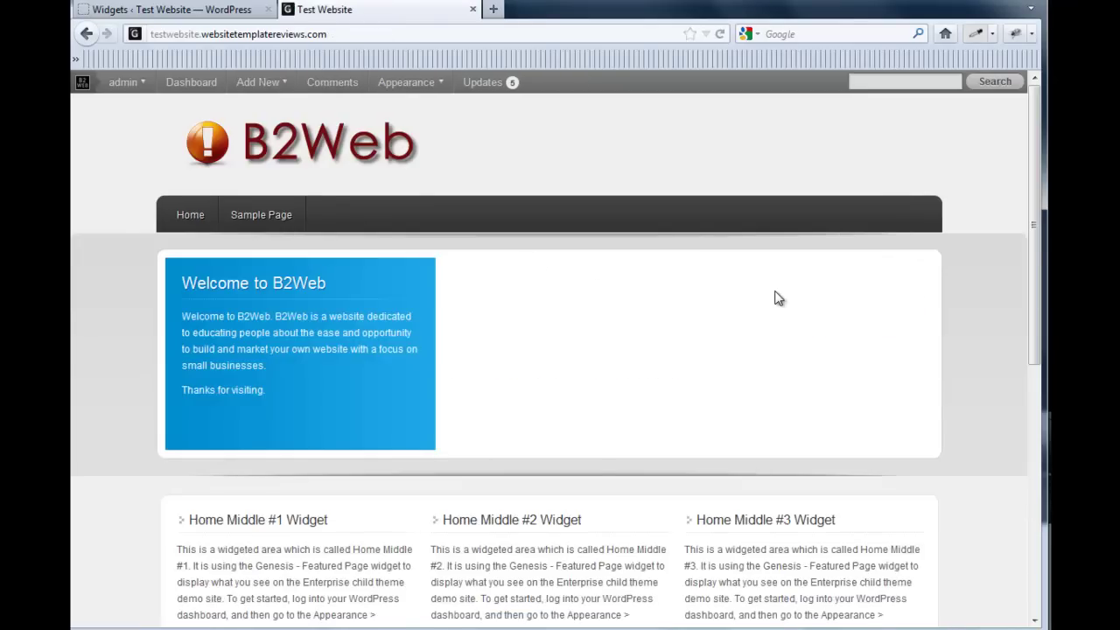
scroll(778, 304, down, 4)
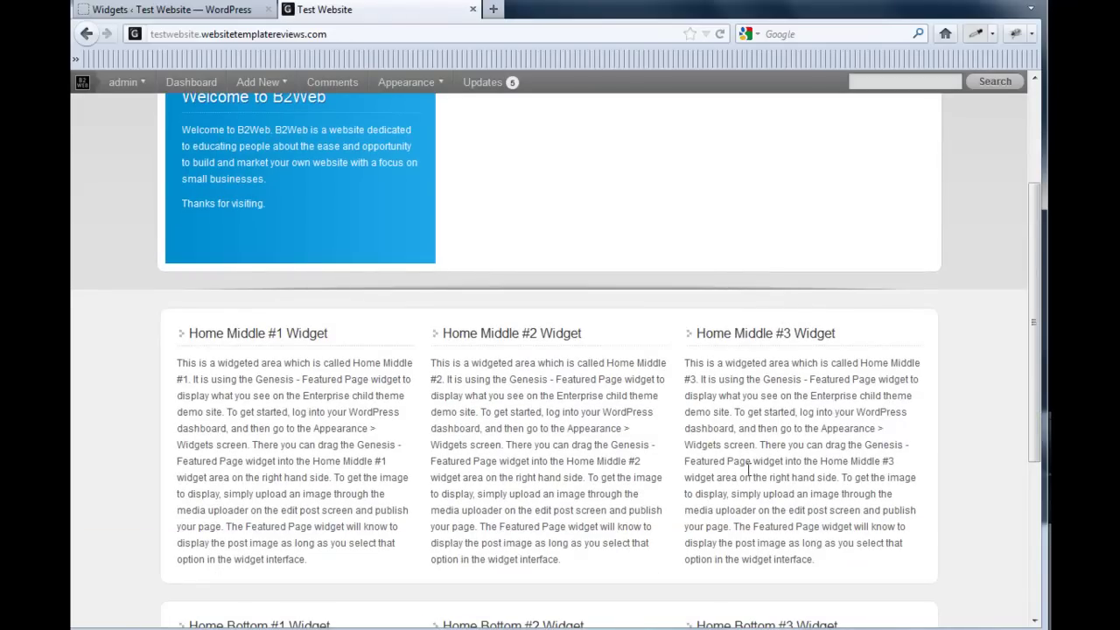
scroll(833, 411, down, 2)
scroll(836, 432, down, 2)
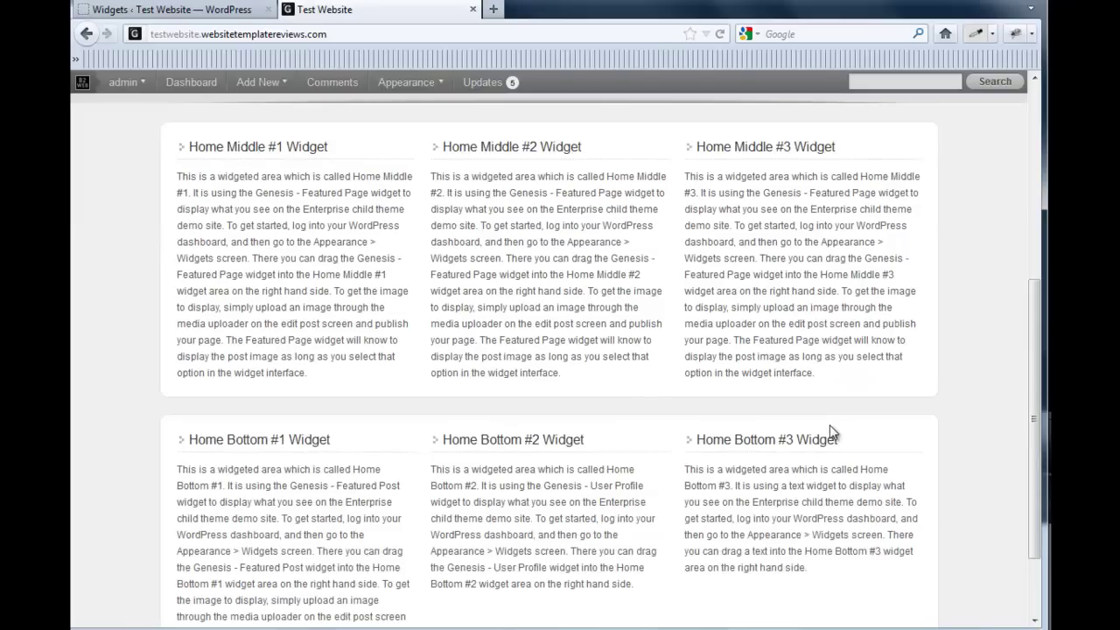
Step: Compare the homepage's top, middle and bottom widget areas with the Primary Sidebar widget area on the Sample Page
scroll(829, 424, up, 4)
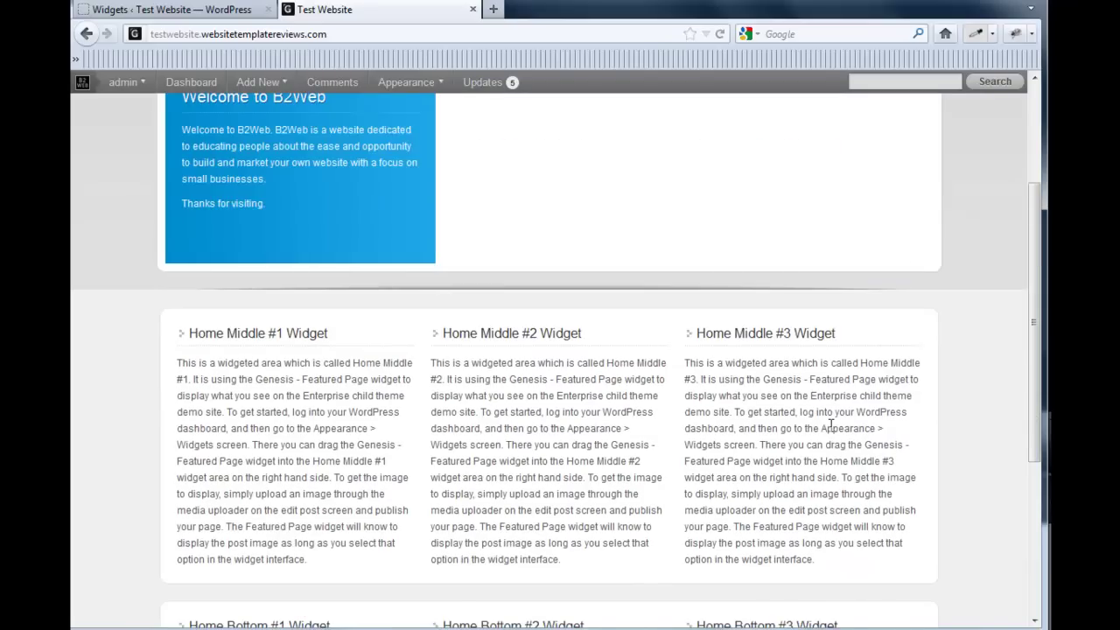
scroll(830, 424, down, 2)
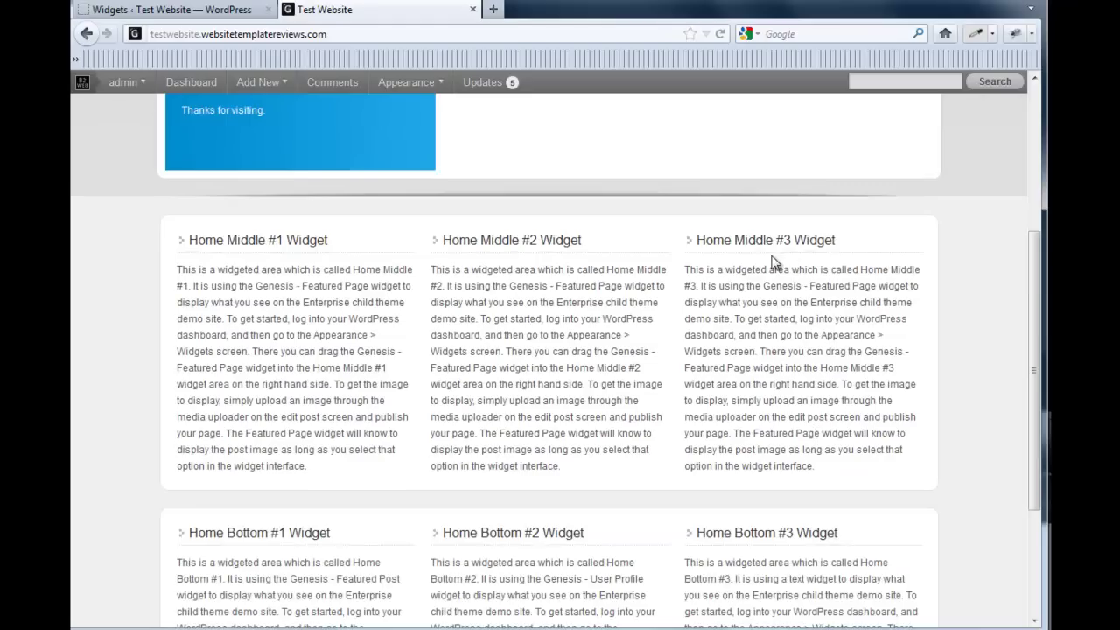
scroll(786, 249, down, 4)
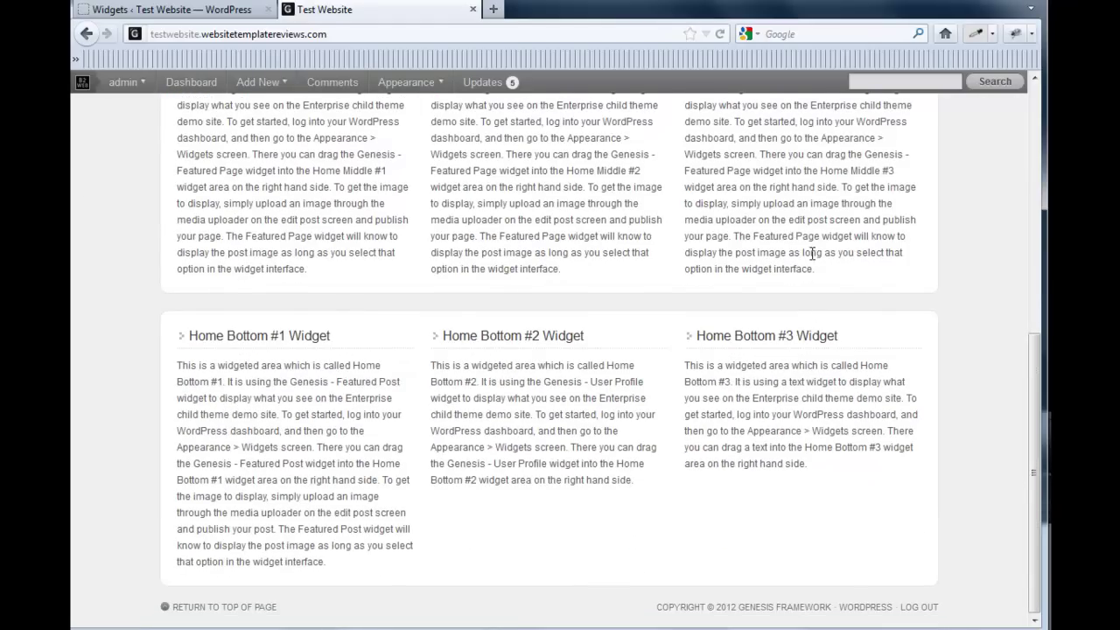
scroll(812, 254, up, 4)
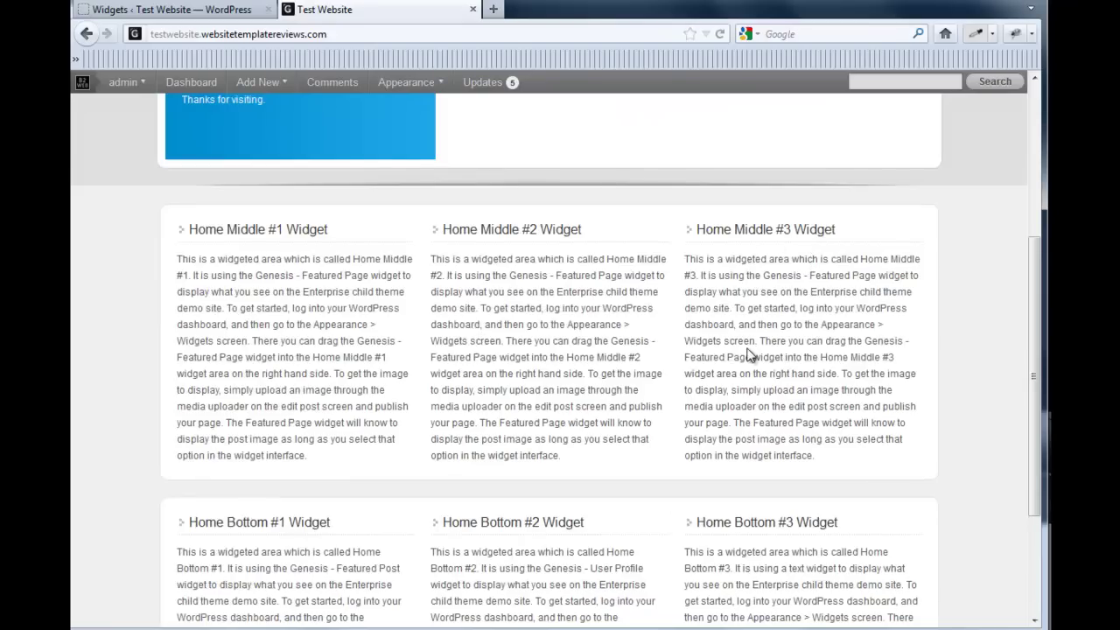
scroll(750, 355, up, 6)
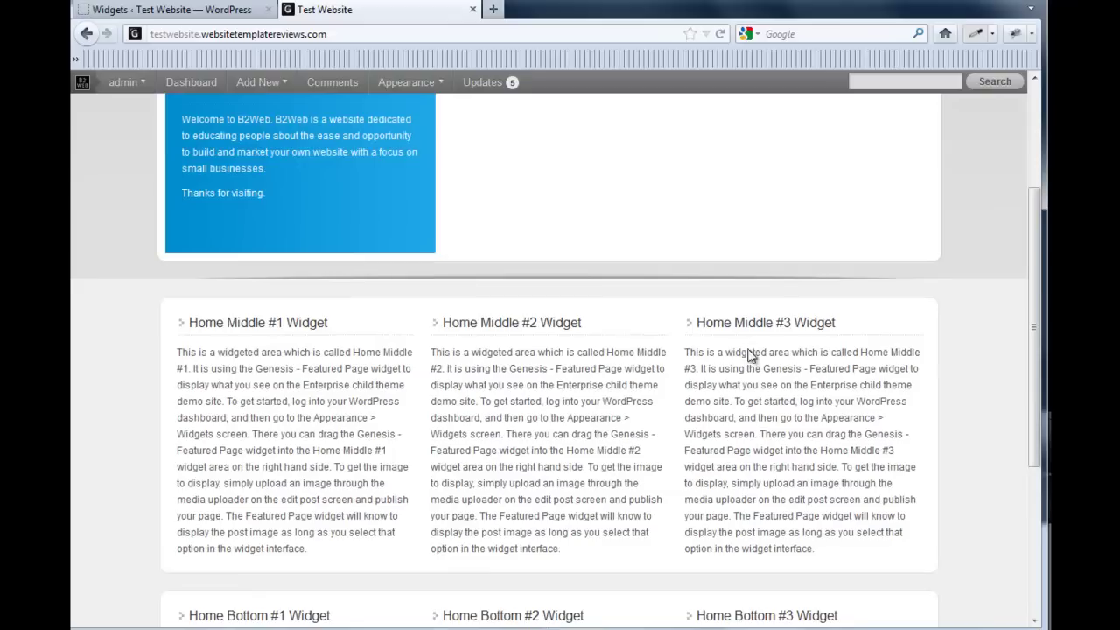
click(288, 220)
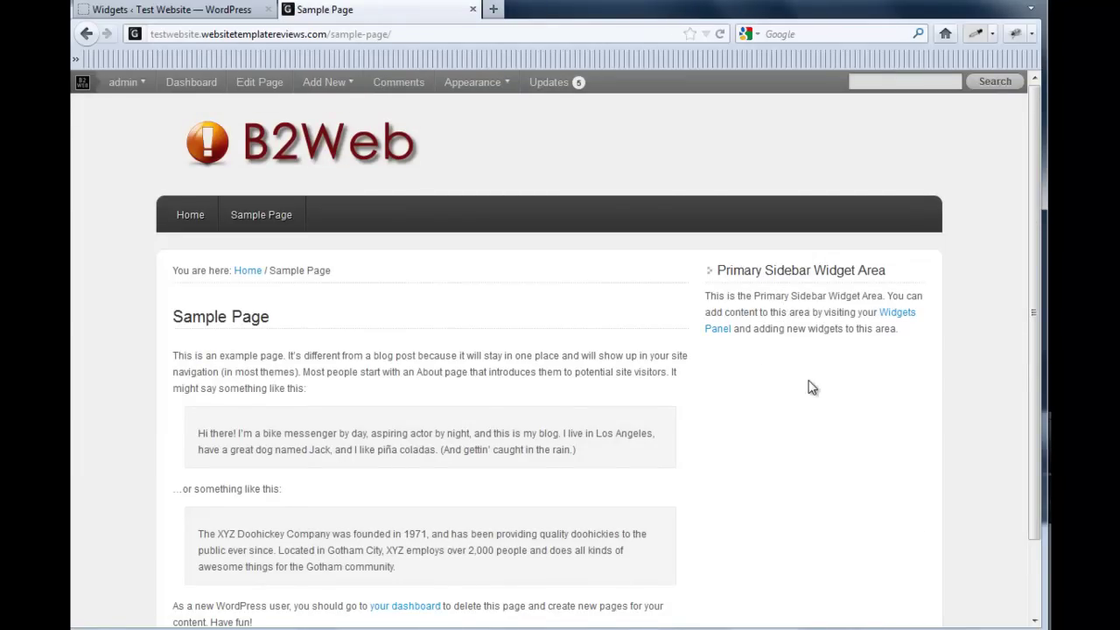
scroll(812, 388, down, 2)
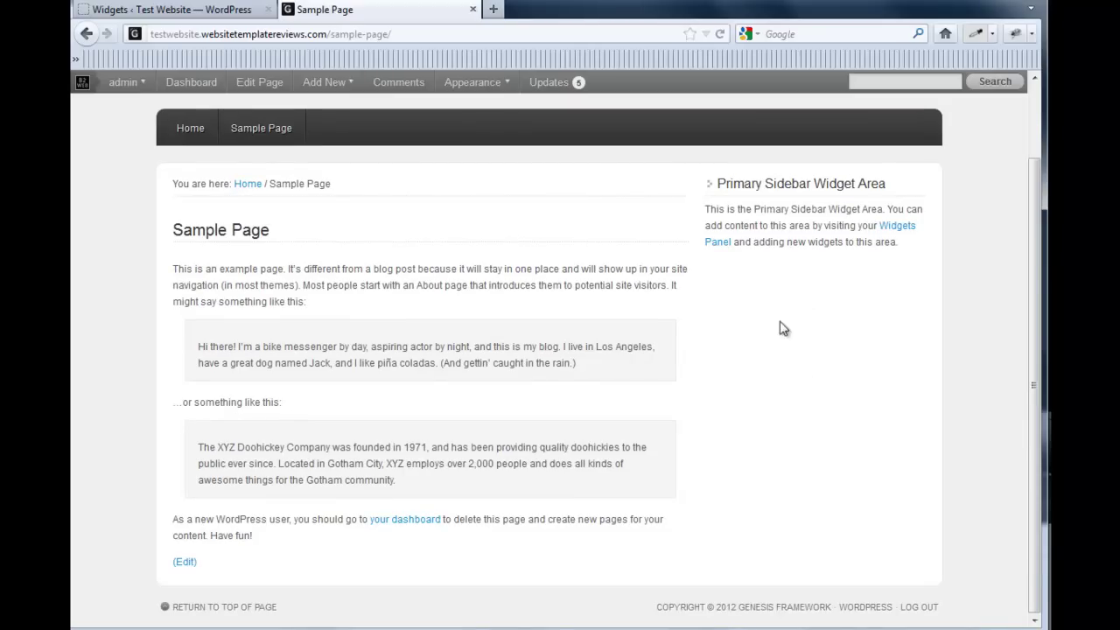
click(197, 136)
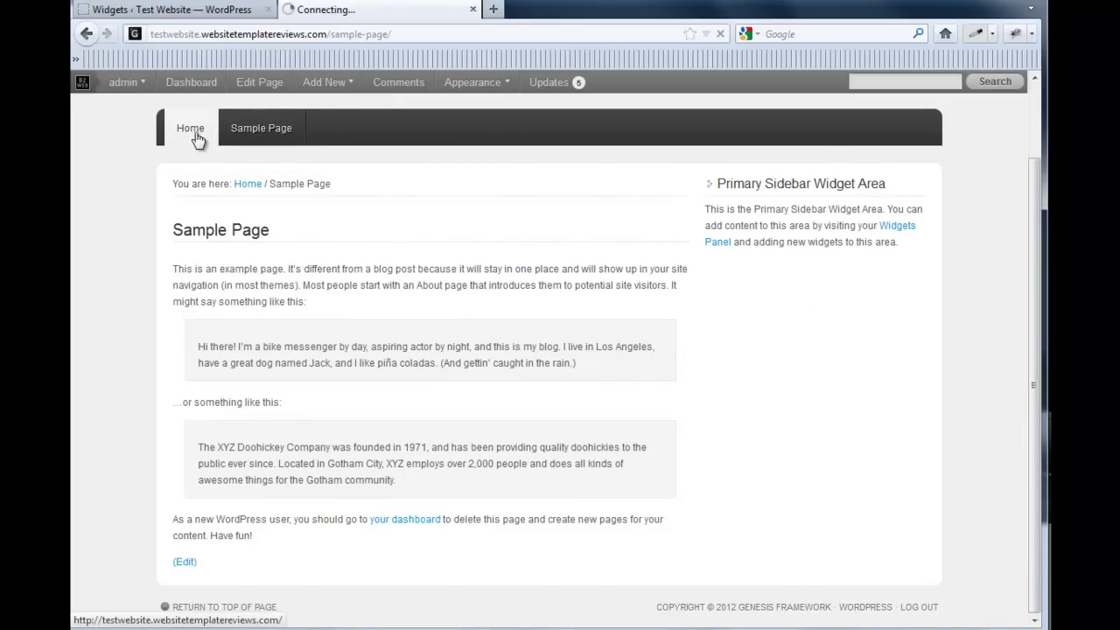
scroll(794, 325, down, 3)
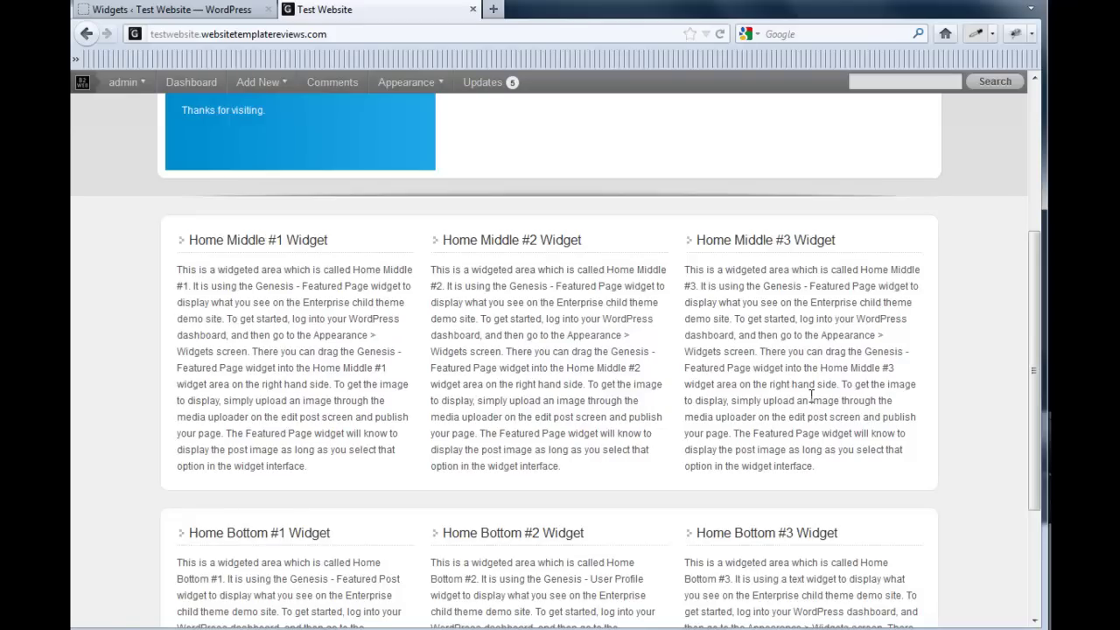
scroll(812, 395, up, 5)
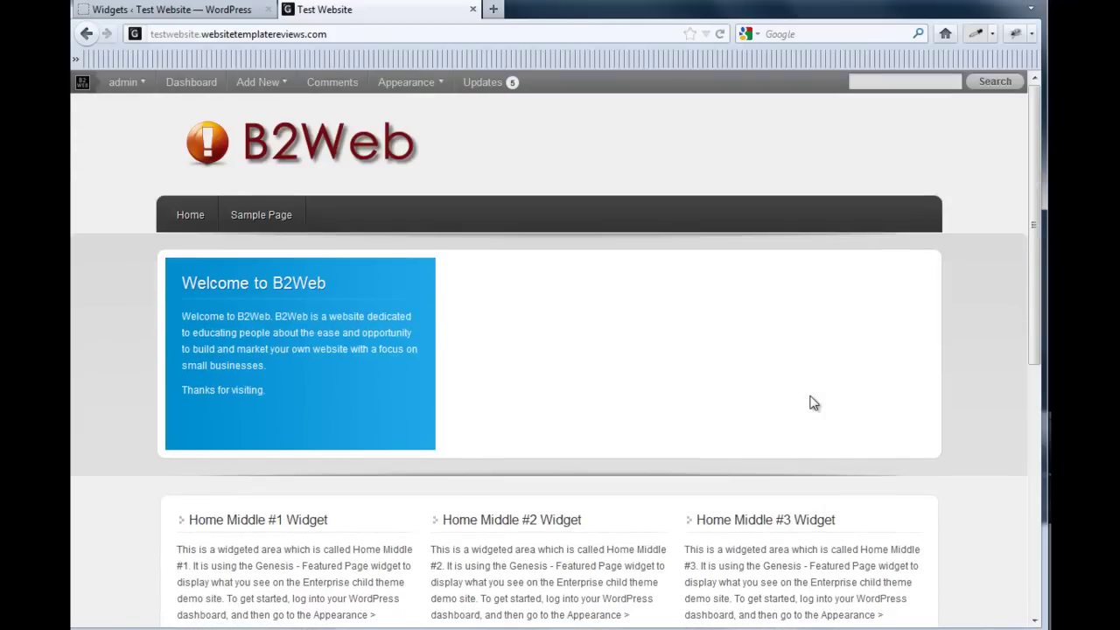
scroll(838, 394, down, 5)
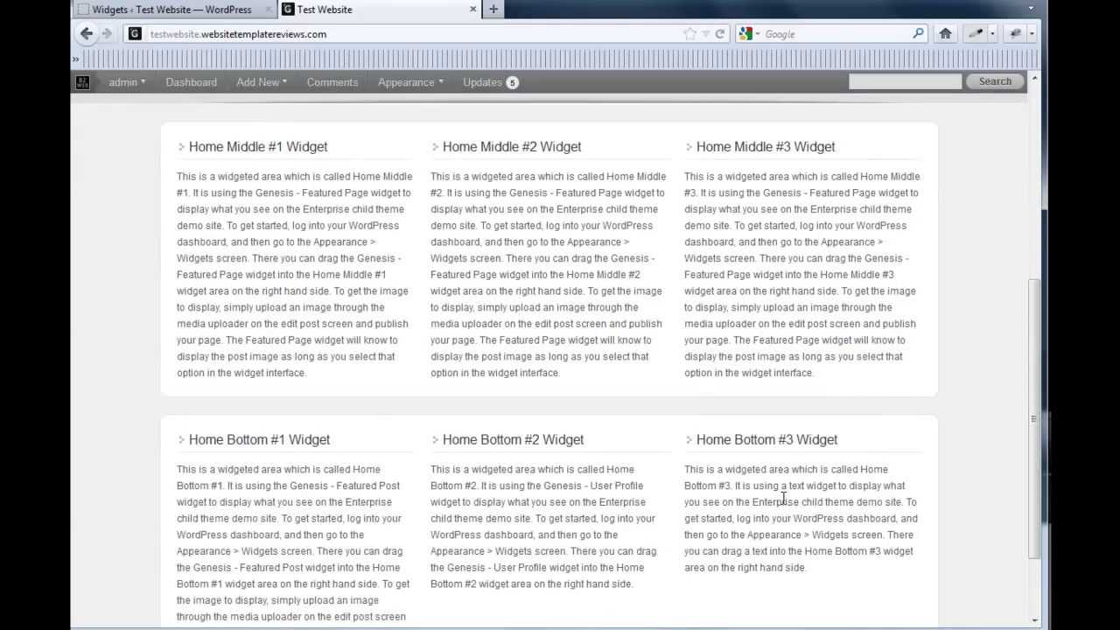
scroll(794, 371, up, 5)
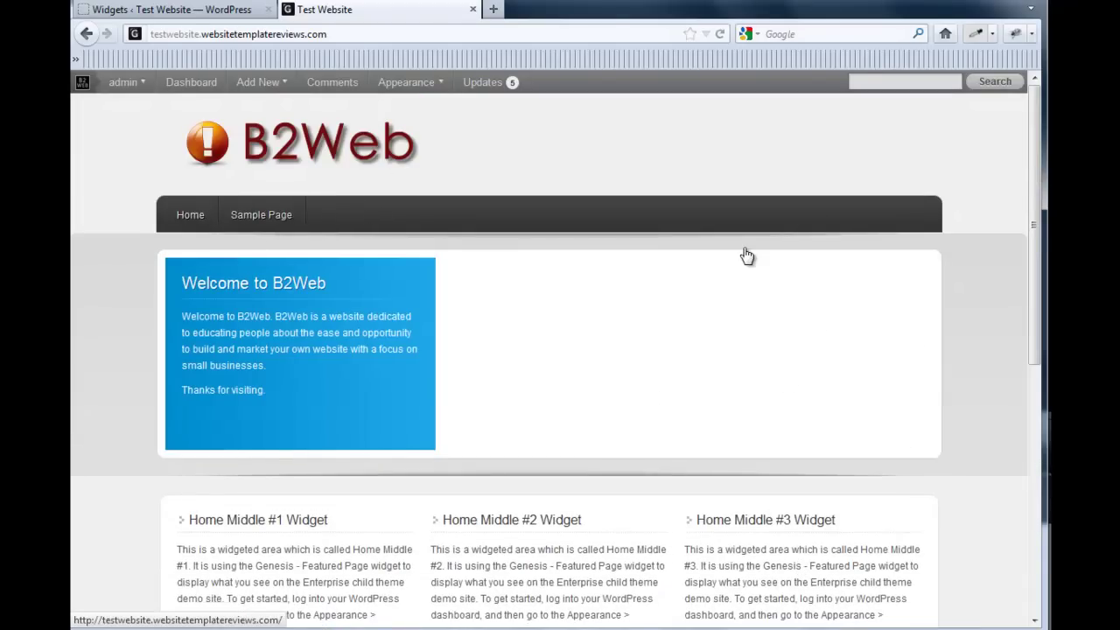
Step: Add a Text widget to Primary Sidebar, titled "Test Text Sidebar" and reading "This is the sidebar content that won't appear on the home page.", and save it
key(ctrl+Tab)
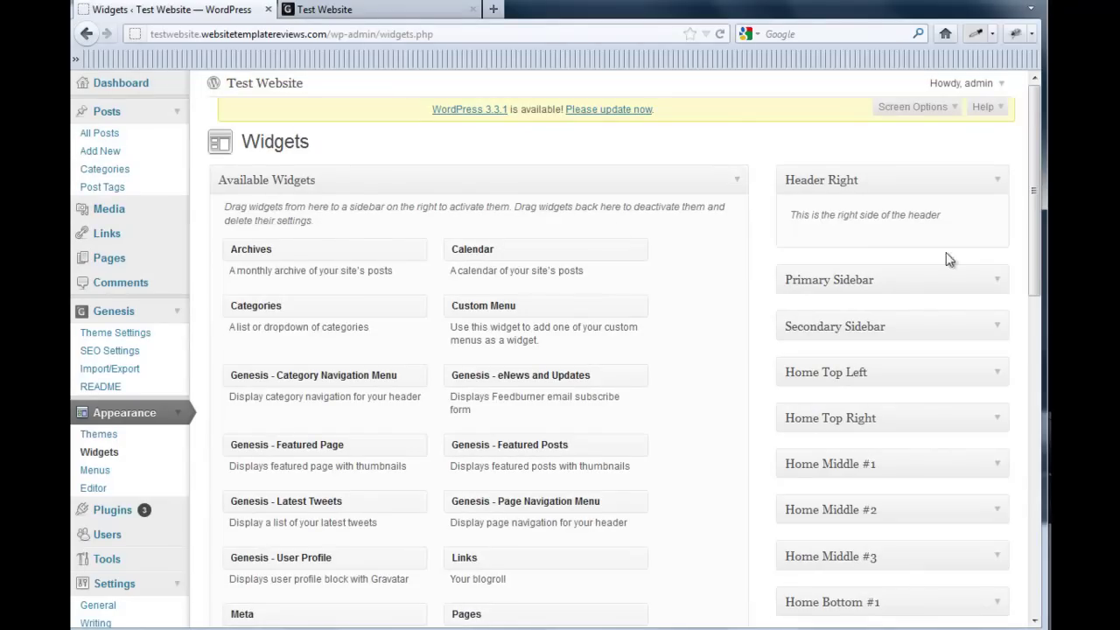
click(1000, 282)
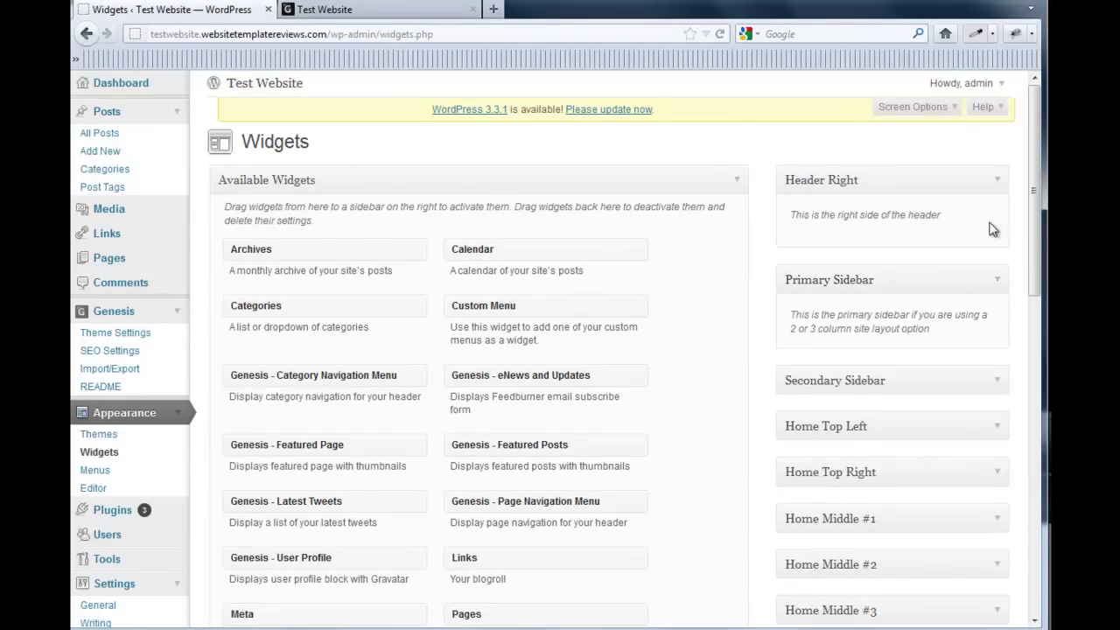
drag(1028, 229, 1019, 348)
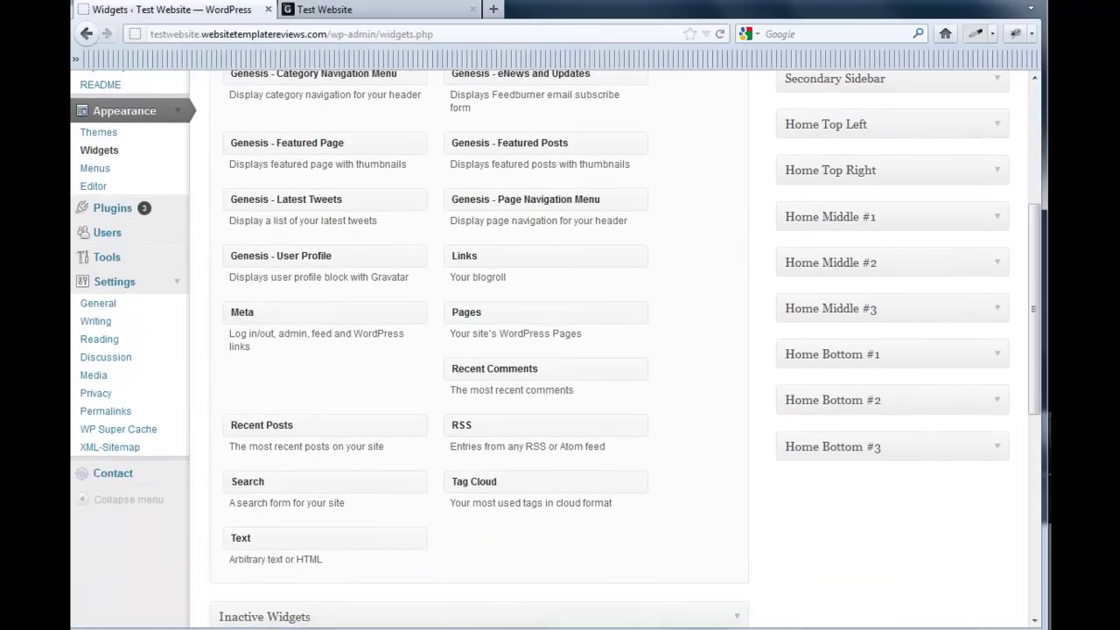
drag(359, 535, 930, 265)
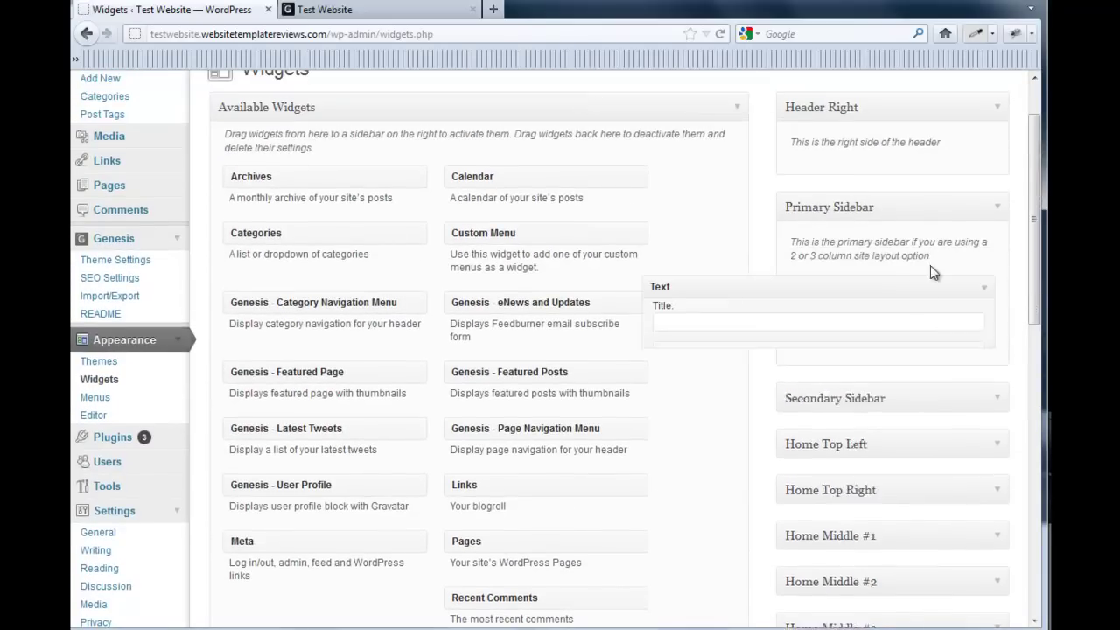
click(784, 327)
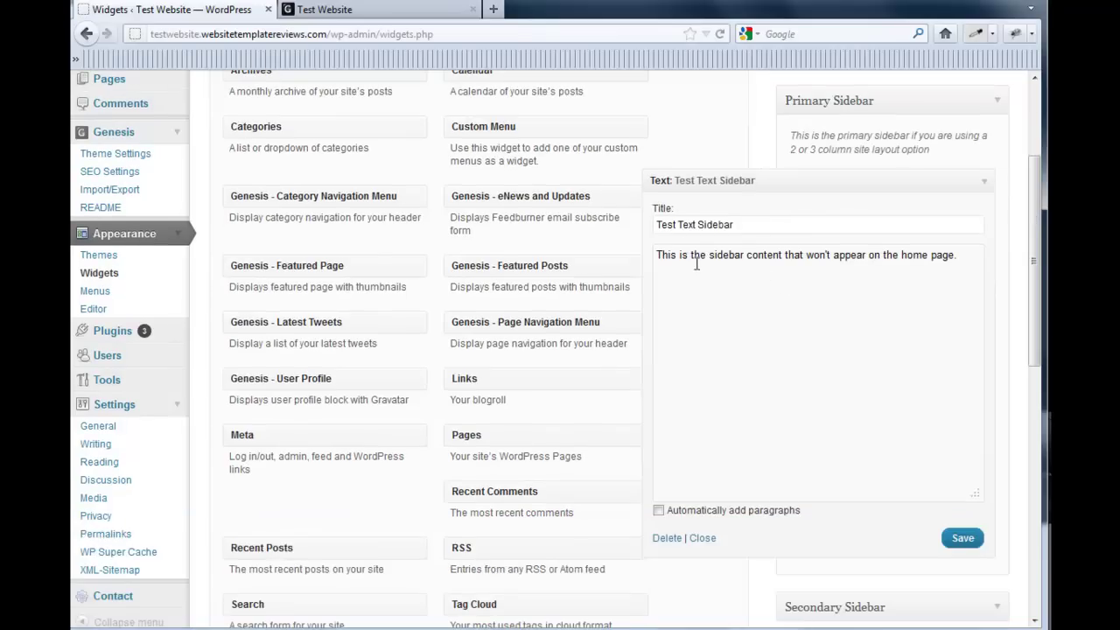
click(960, 539)
Step: Check the live homepage and the Sample Page for the new sidebar text widget
key(ctrl+Tab)
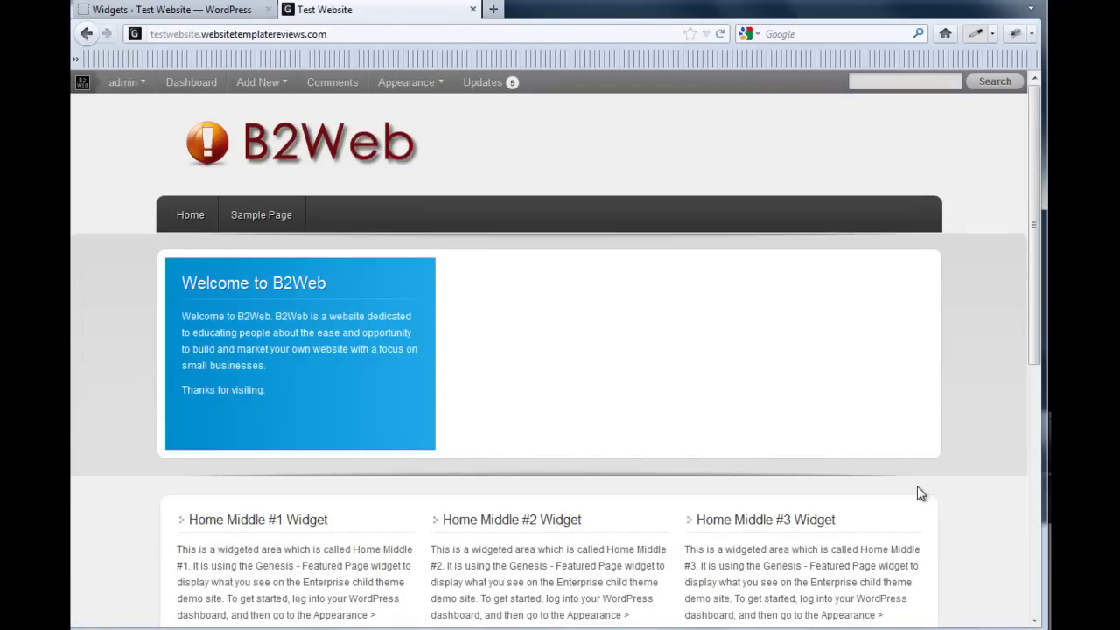
scroll(921, 494, down, 4)
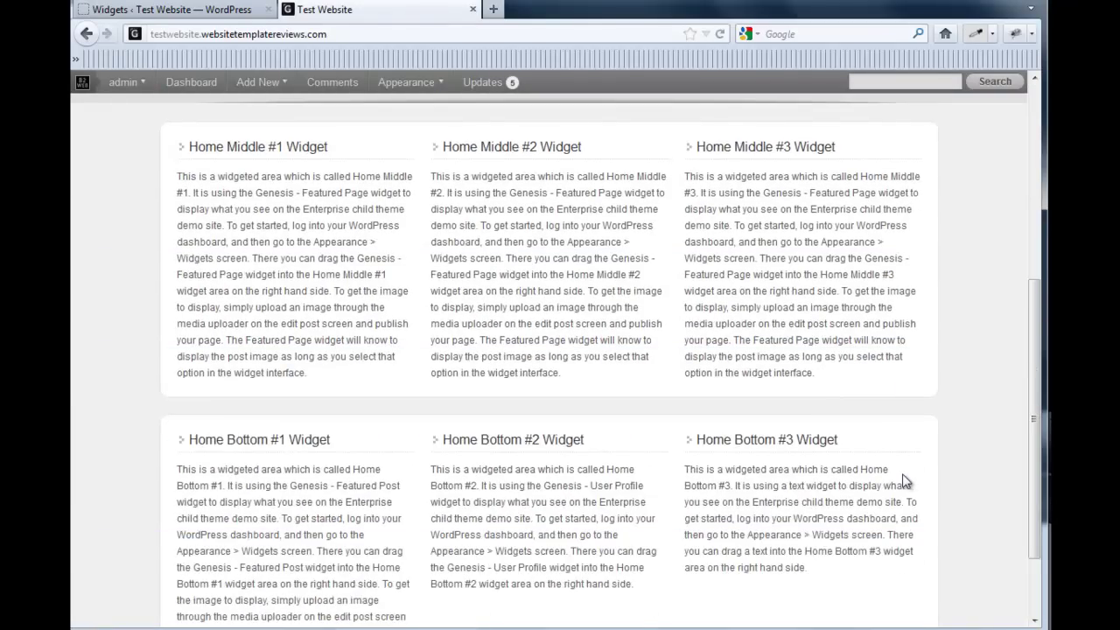
scroll(853, 388, up, 4)
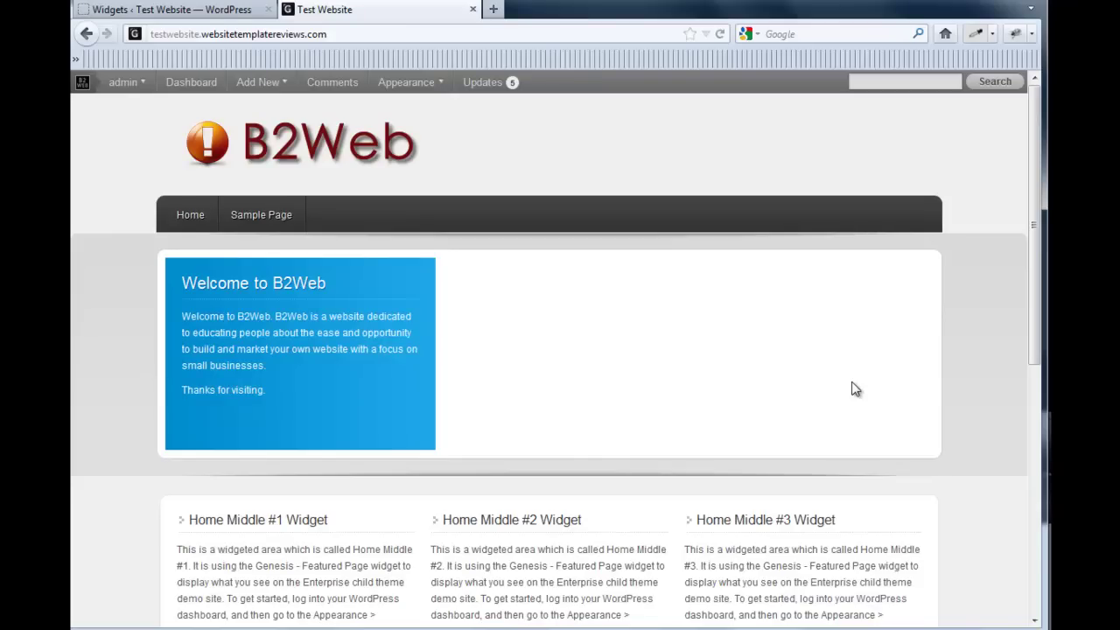
click(268, 214)
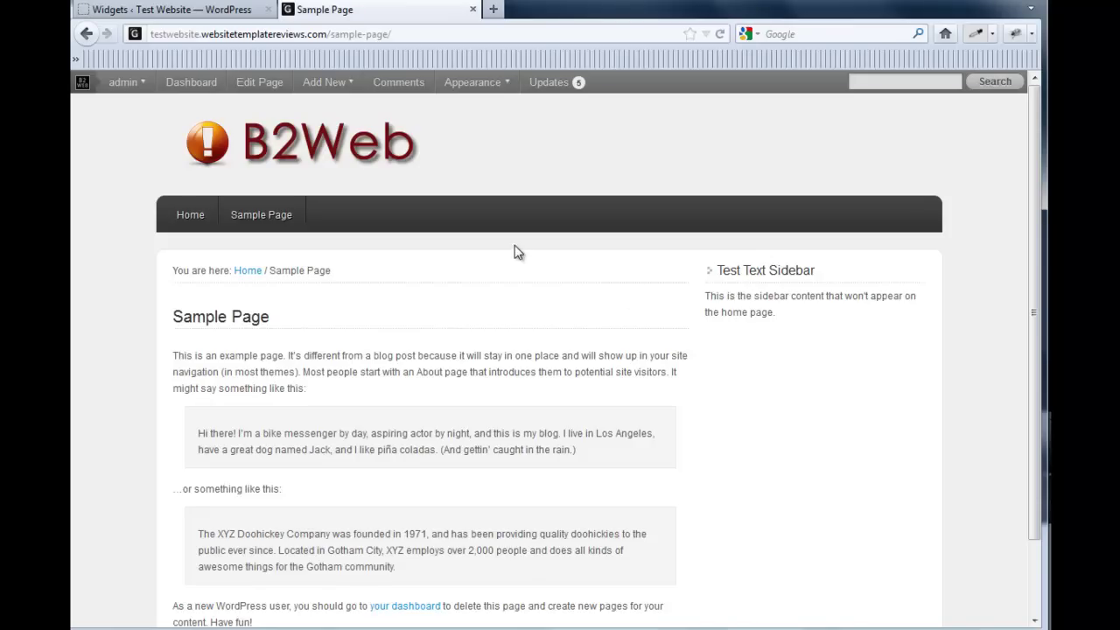
Step: Return to the WordPress admin and open the draft post "Image 1 Home page" for editing
click(217, 15)
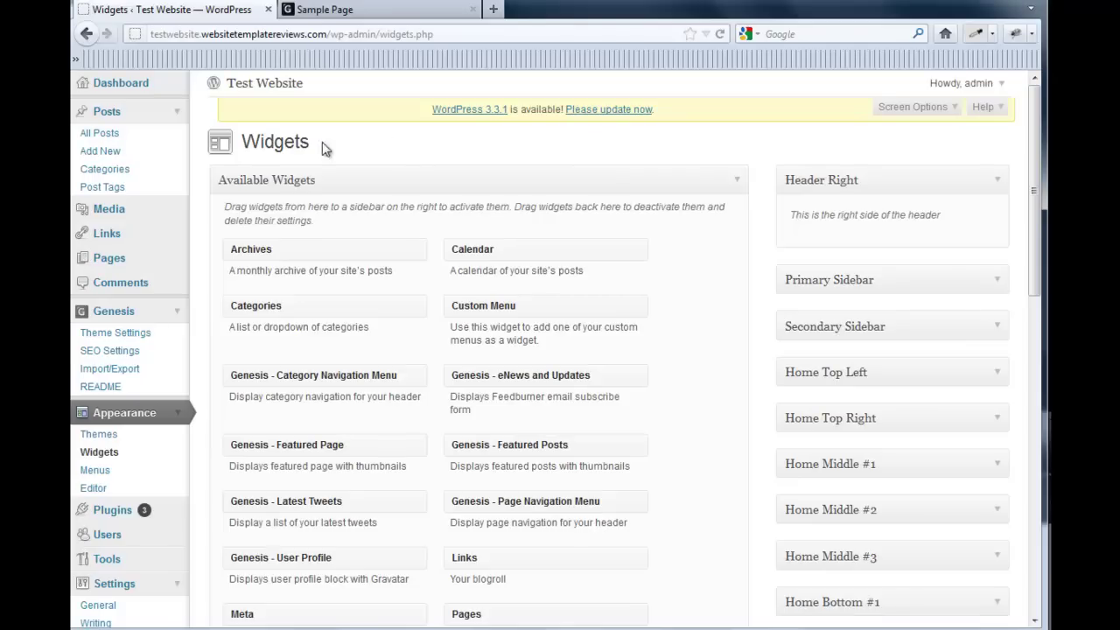
click(100, 133)
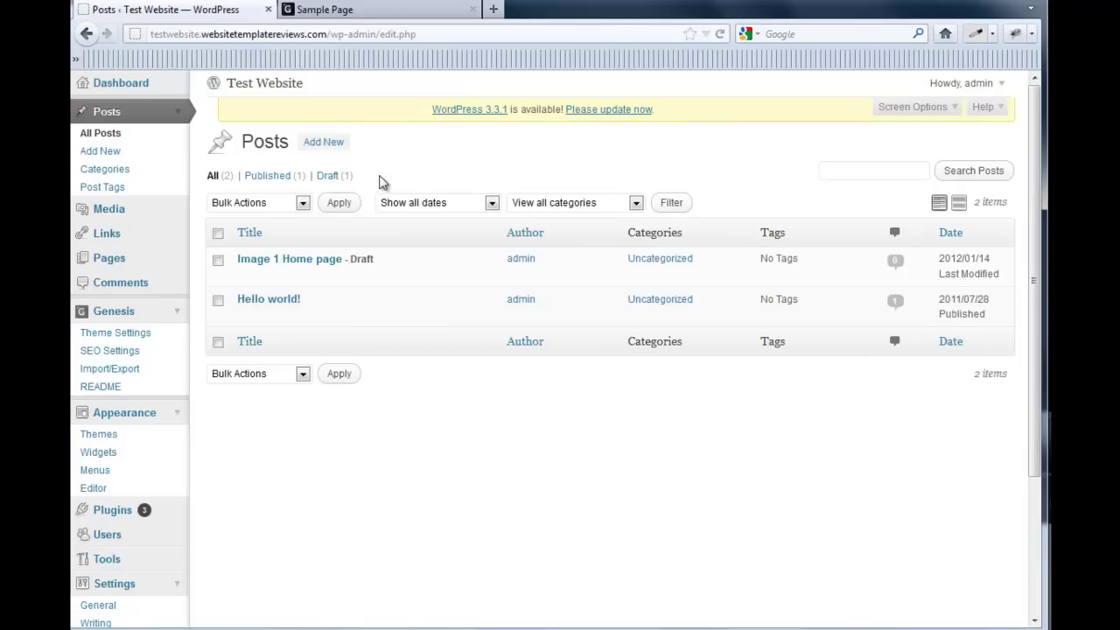
click(325, 261)
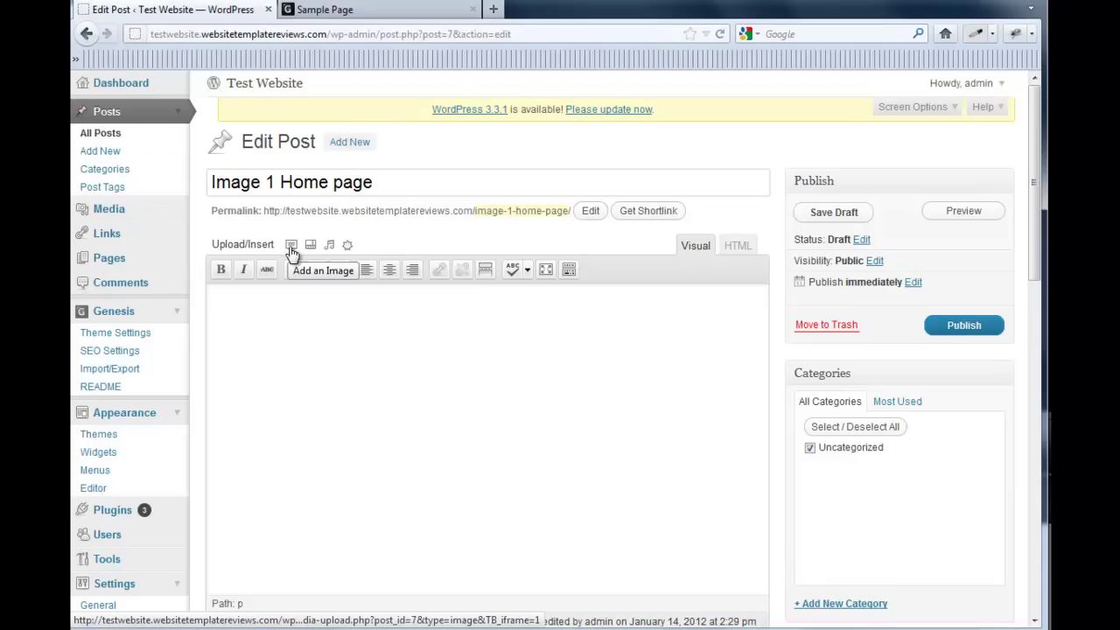
Step: Set the title and alternate text of HomeWidgetLogo.png to "B2Web" and insert the image into the post at full size without alignment
click(290, 248)
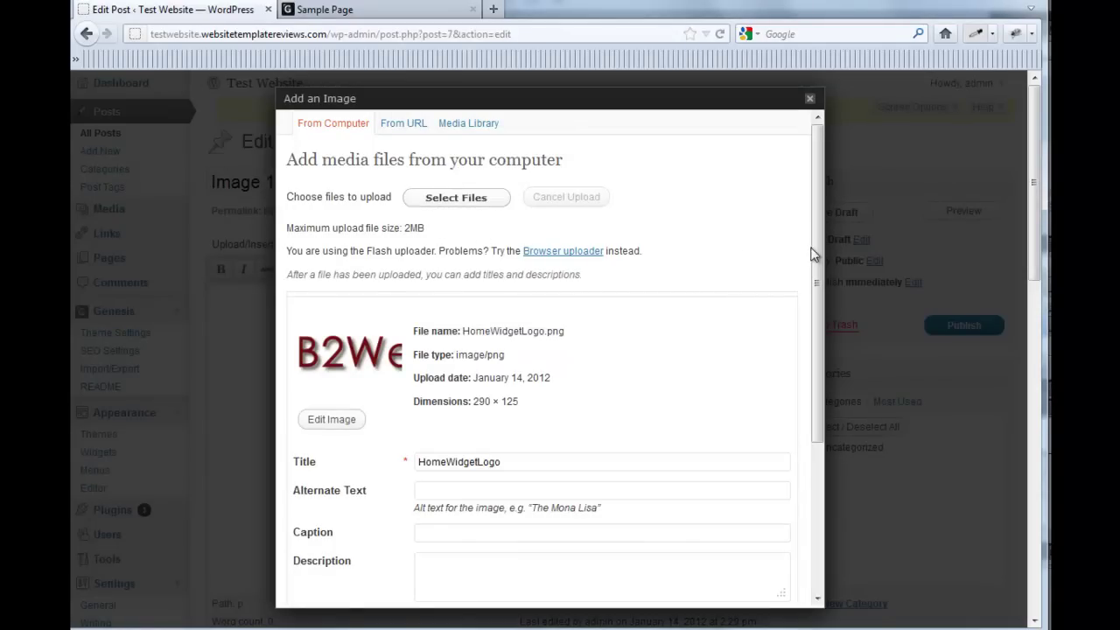
drag(816, 242, 818, 345)
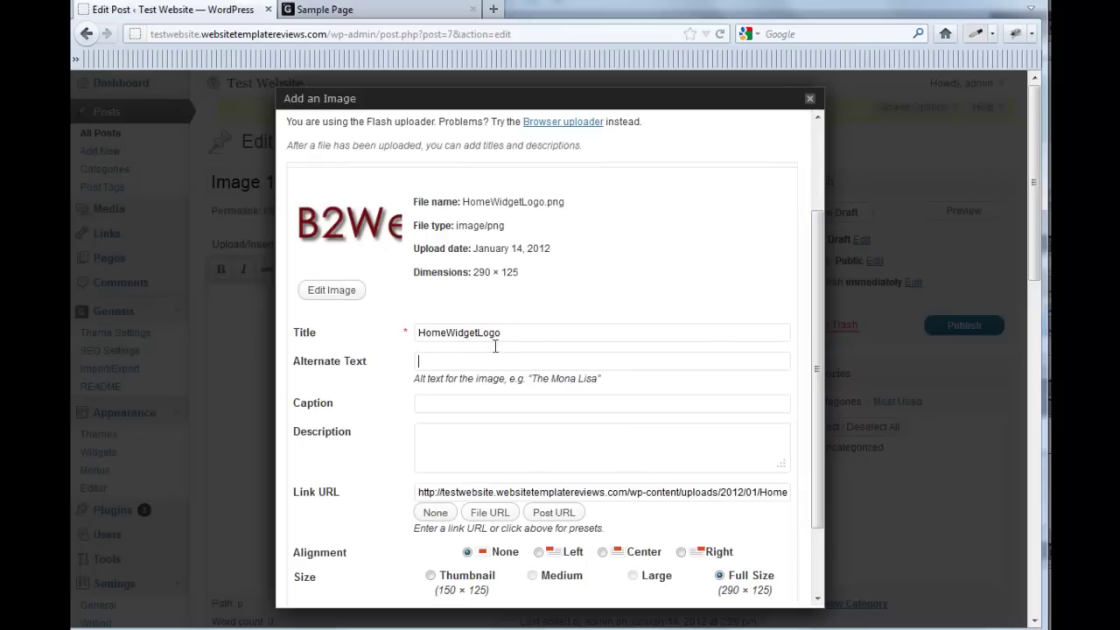
drag(502, 333, 420, 322)
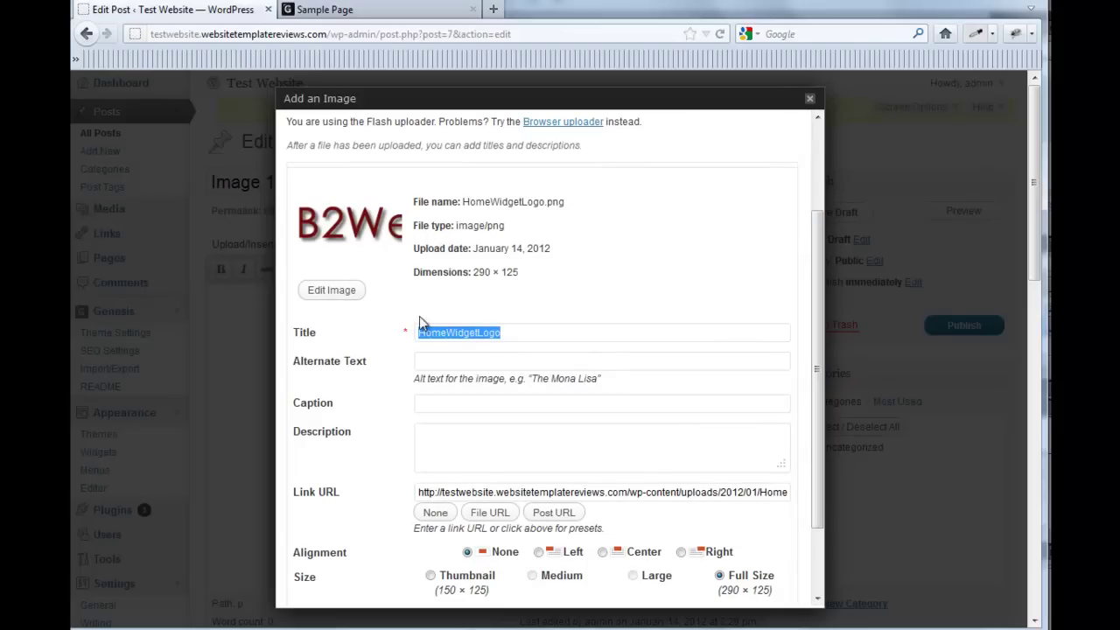
key(BackSpace)
text(B2Web)
click(472, 361)
text(B)
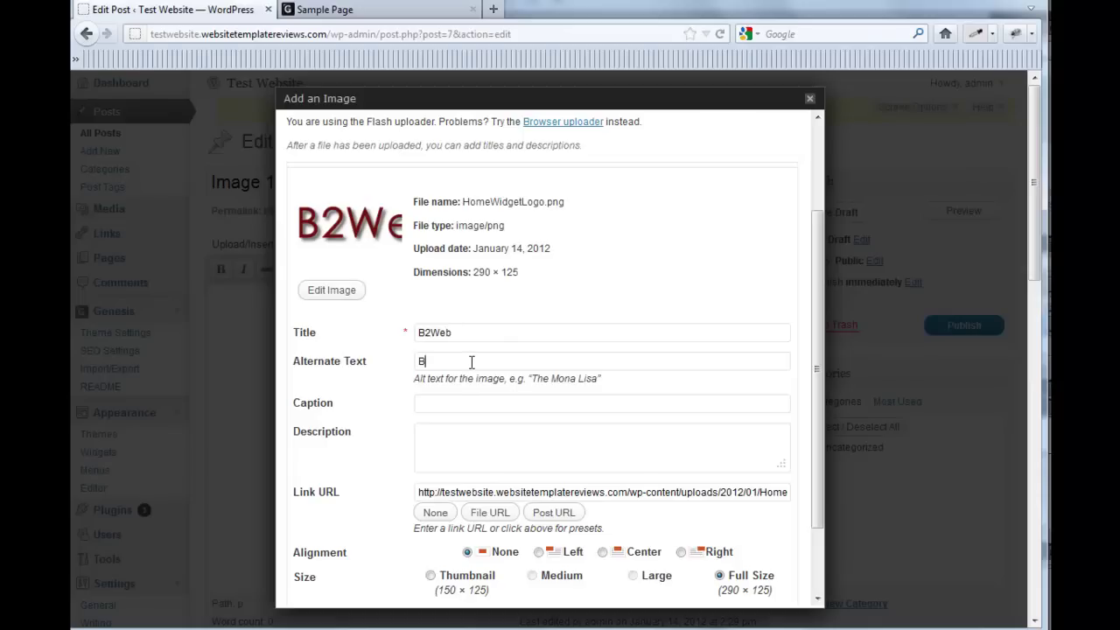
text(2Web)
scroll(595, 325, down, 2)
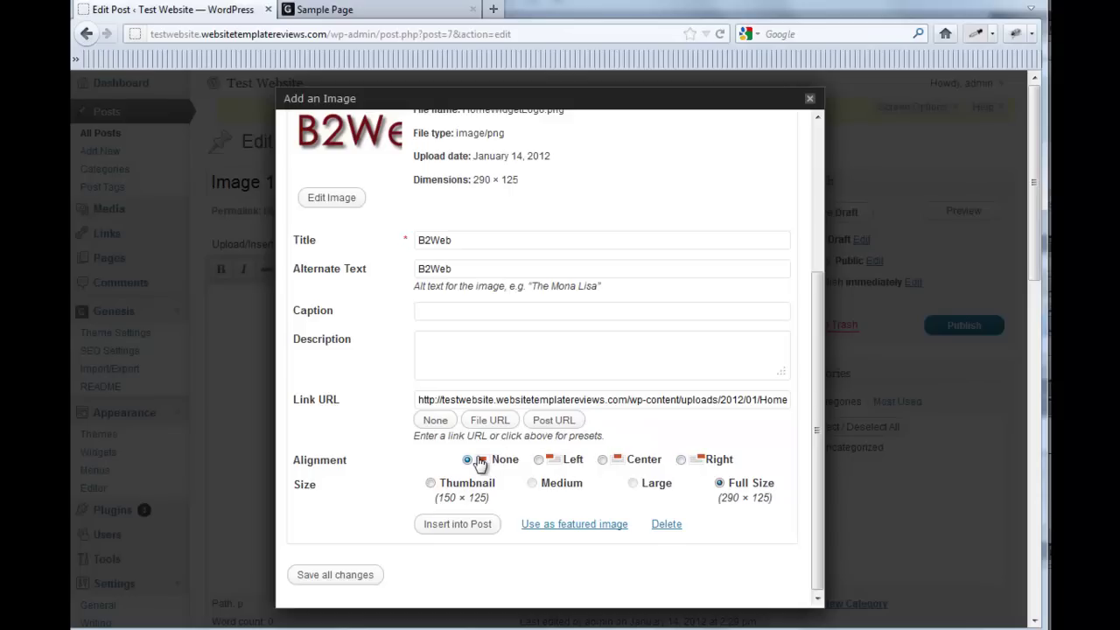
click(457, 526)
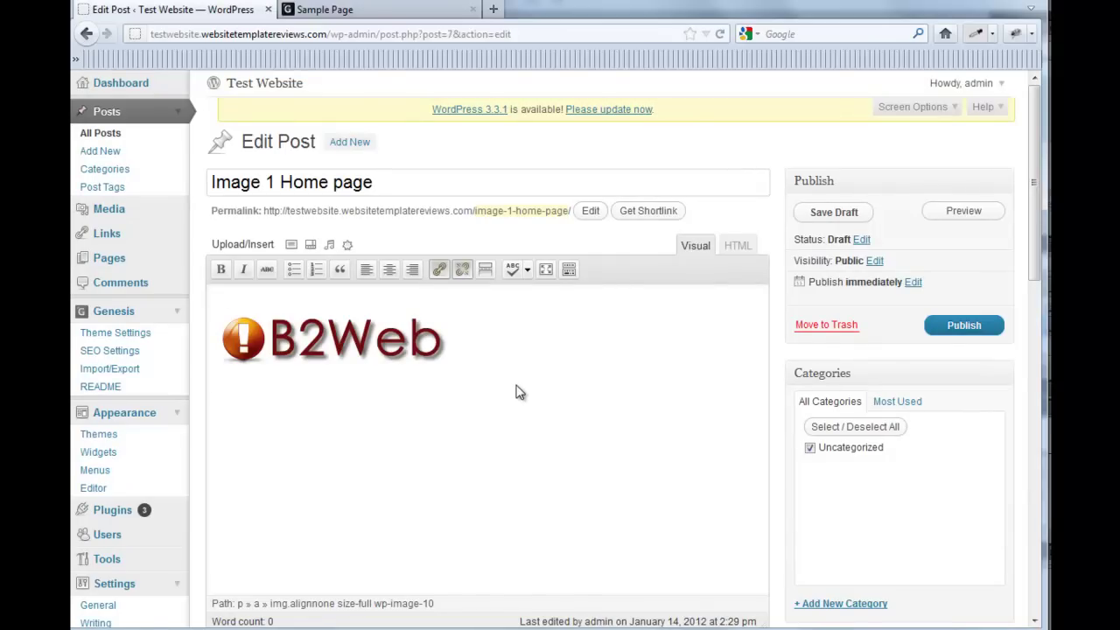
Step: Copy the inserted logo's complete HTML code from the post and save the draft
click(738, 248)
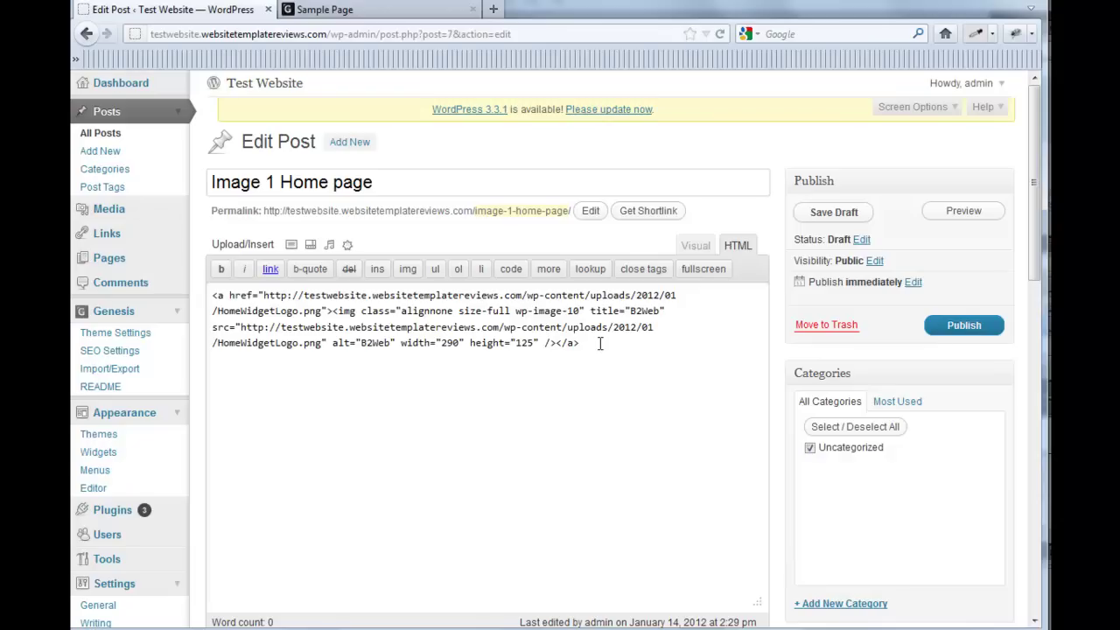
drag(600, 343, 217, 284)
key(ctrl+c)
click(561, 369)
click(818, 213)
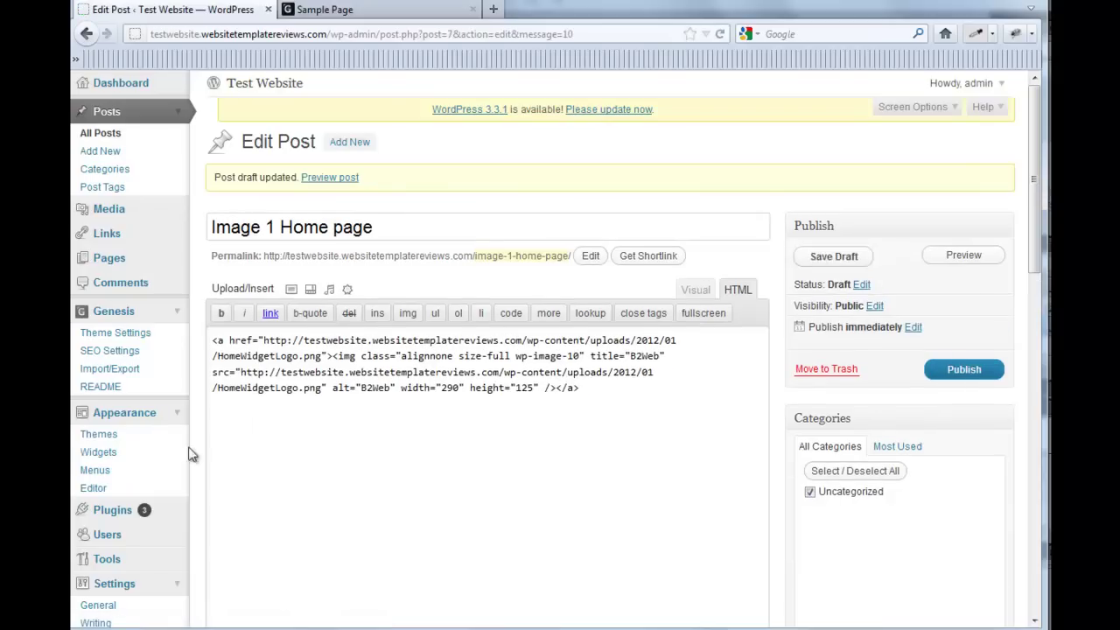
Step: Add a Text widget to the Home Middle #1 widget area and paste the copied logo HTML code into its content
click(109, 453)
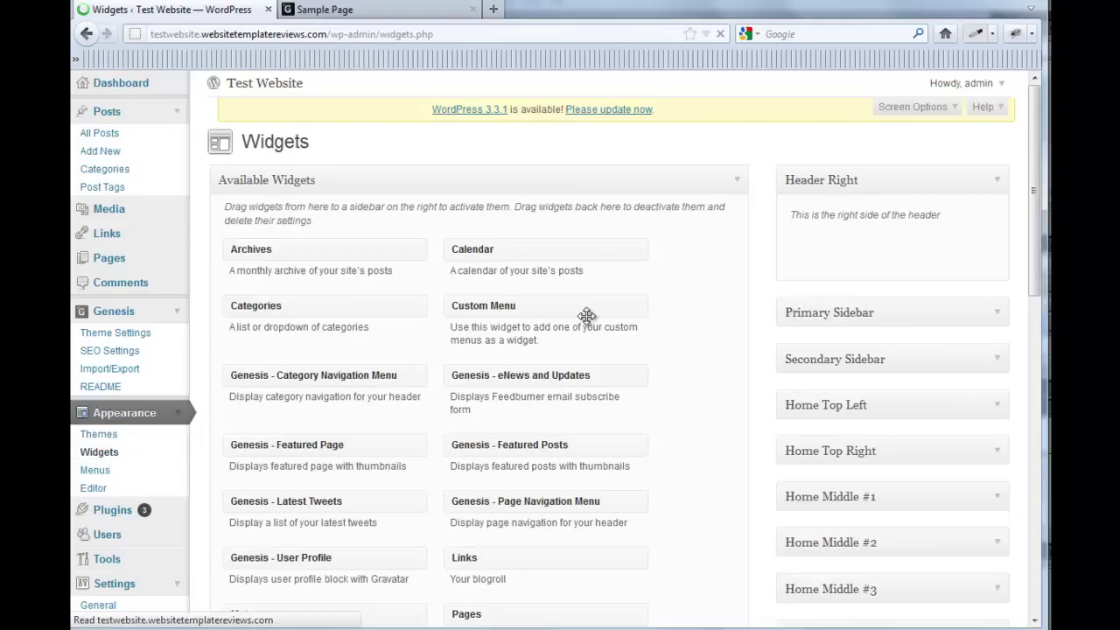
scroll(1031, 219, down, 5)
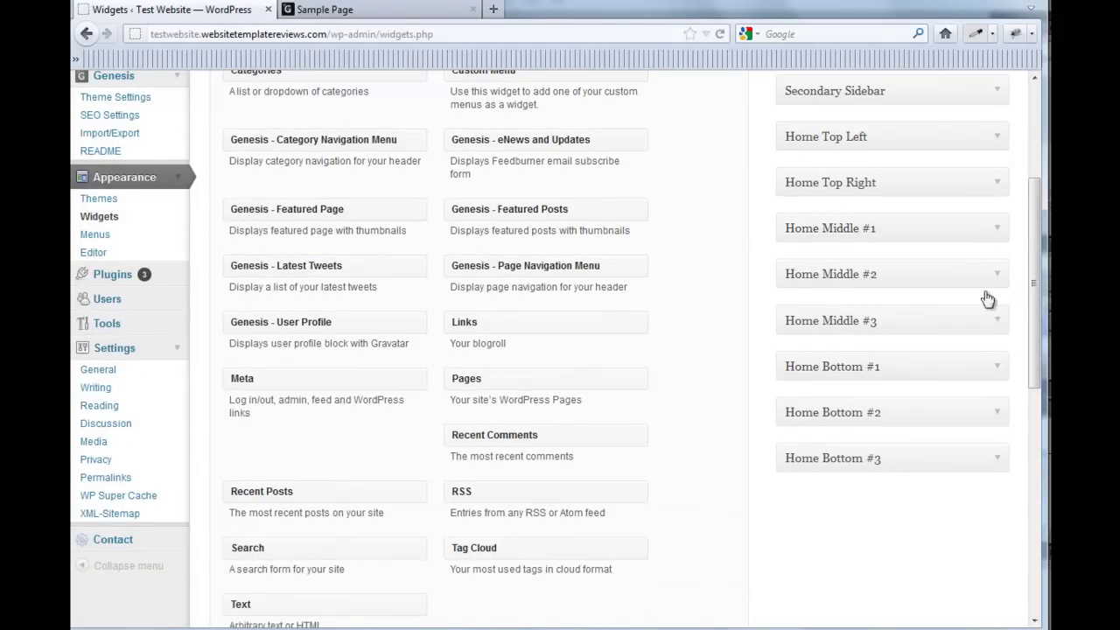
click(998, 231)
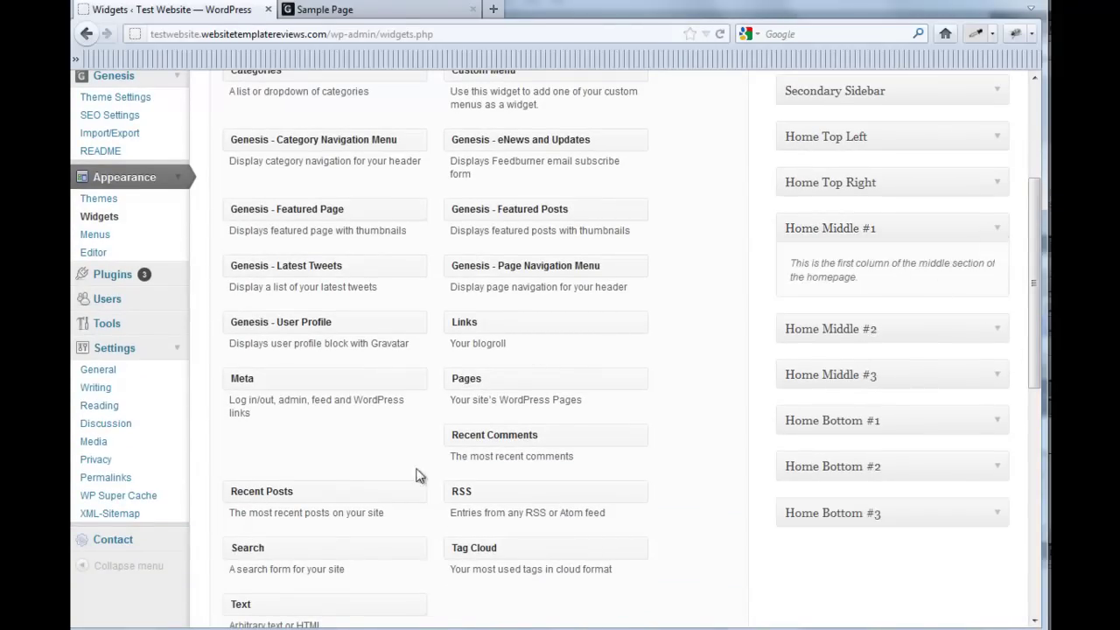
drag(305, 607, 879, 297)
scroll(815, 298, down, 2)
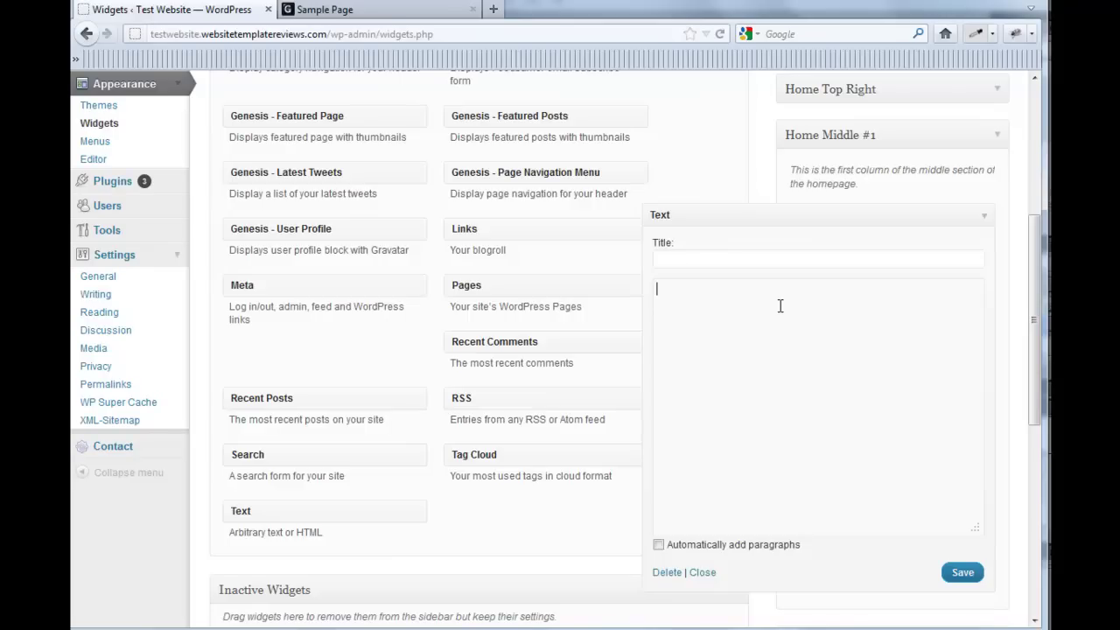
key(ctrl+v)
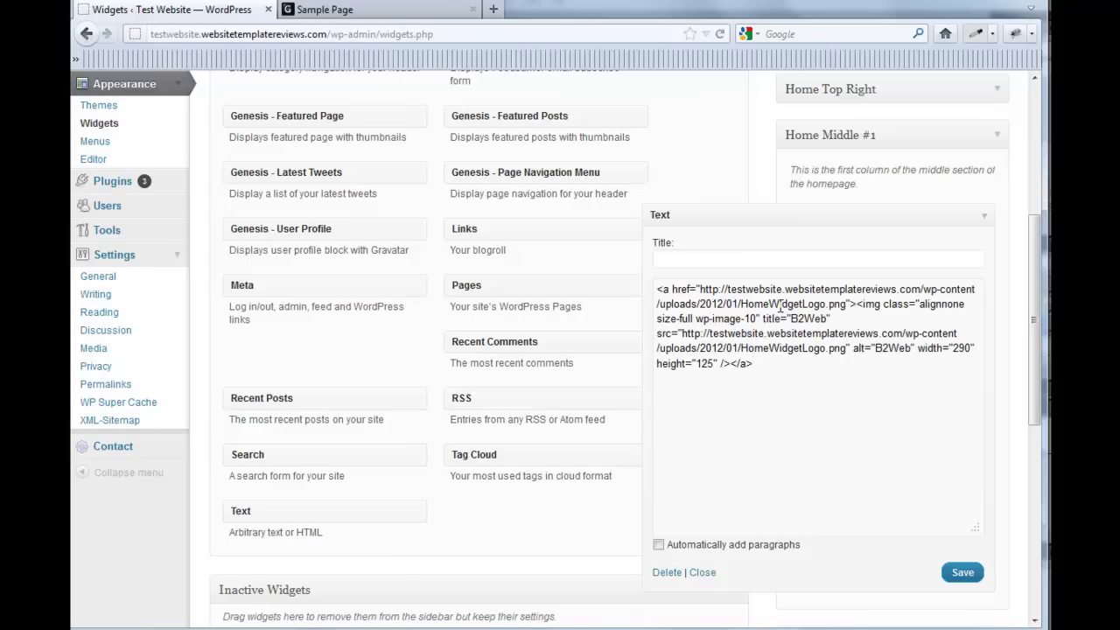
Step: Title the Home Middle #1 text widget "Welcome!", wrap the logo code in <center> and </center> tags, and save the widget
click(726, 262)
text(Welcome!)
click(658, 289)
text(<center>)
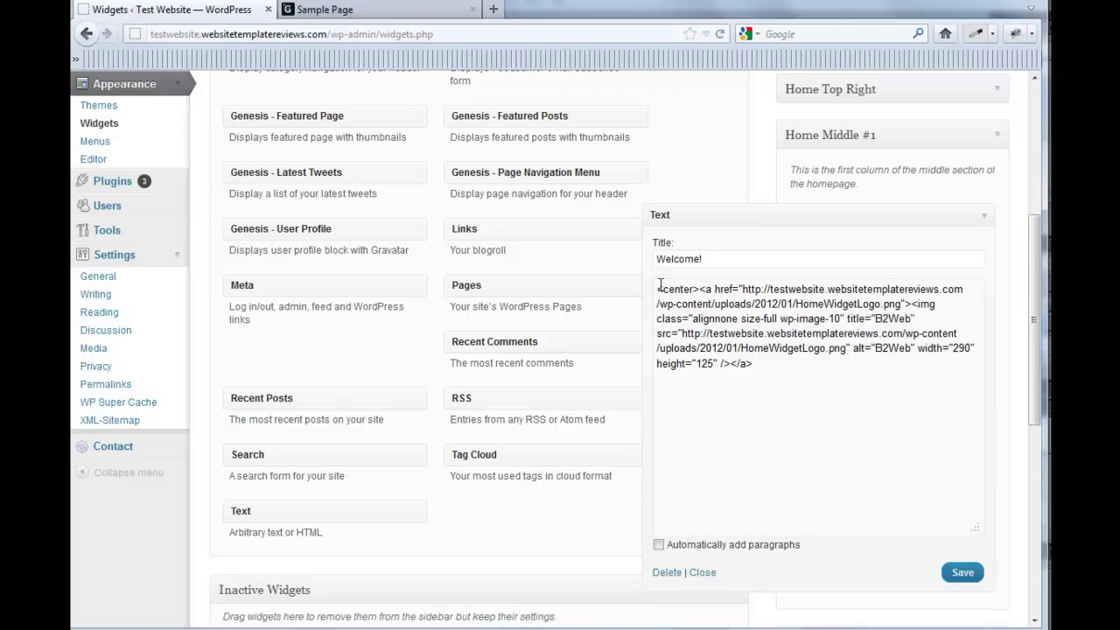
click(782, 366)
text(</center>)
click(963, 572)
Step: Check the logo in the Home Middle #1 area on the live homepage, and return to the widget settings
key(ctrl+Tab)
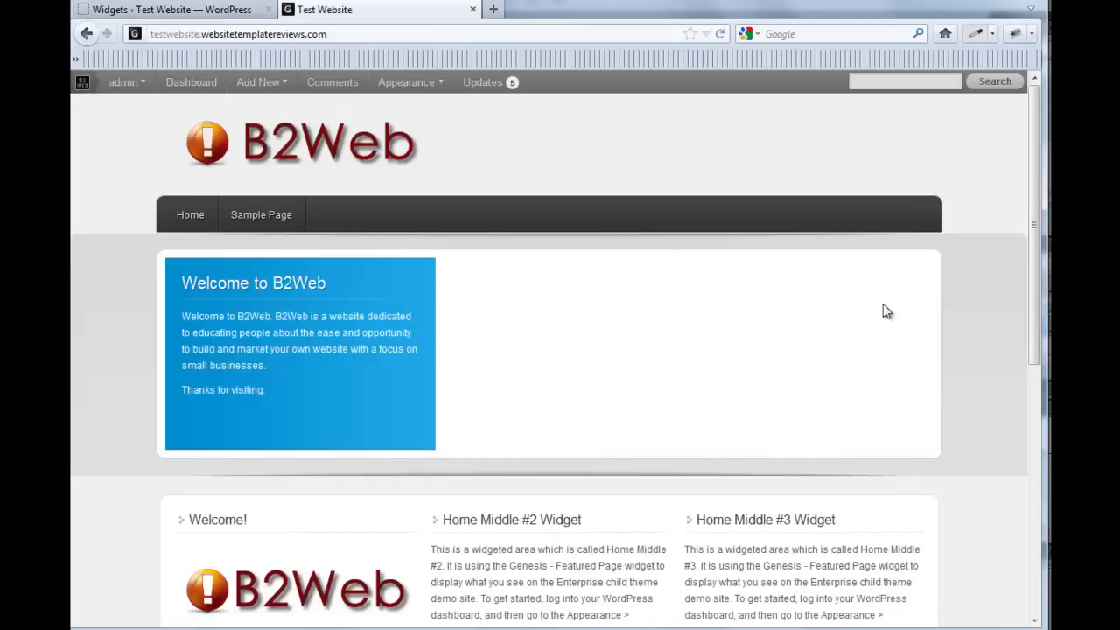
drag(1031, 252, 1006, 327)
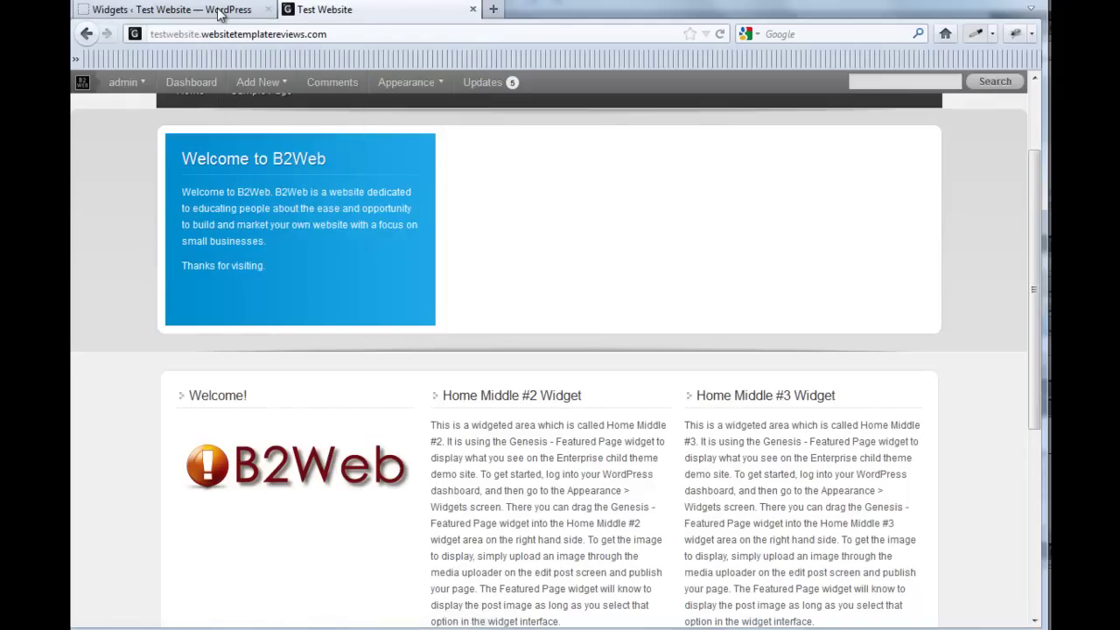
click(217, 14)
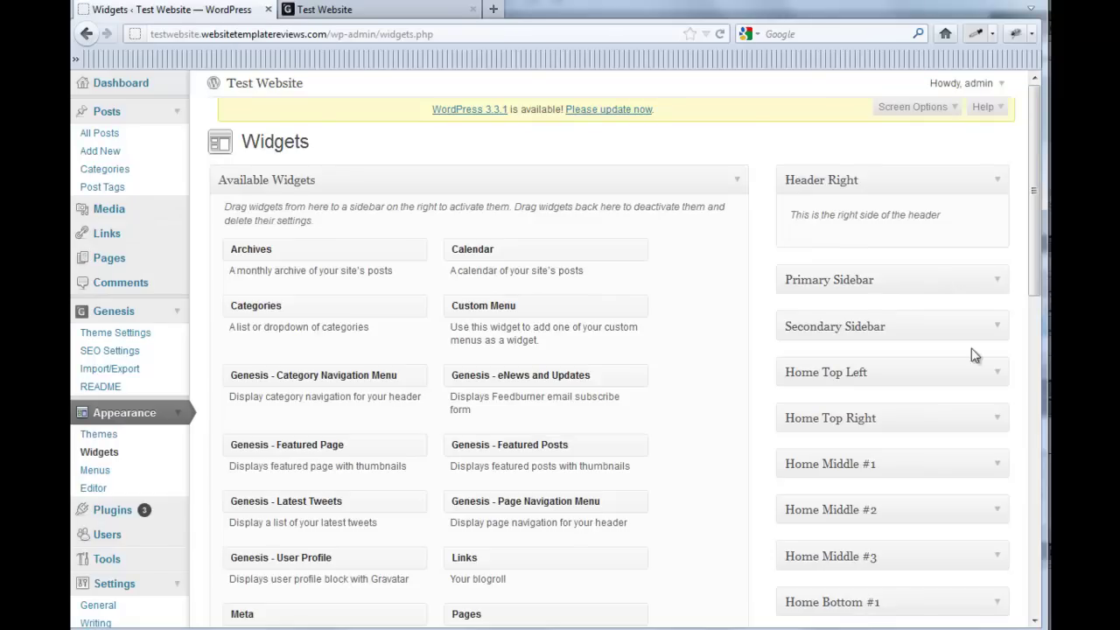
Step: Add "B2Web is a consulting firm and publisher on all things small business related!!" and a blog-invitation paragraph below the logo code in Home Middle #1's widget
drag(1035, 254, 1041, 319)
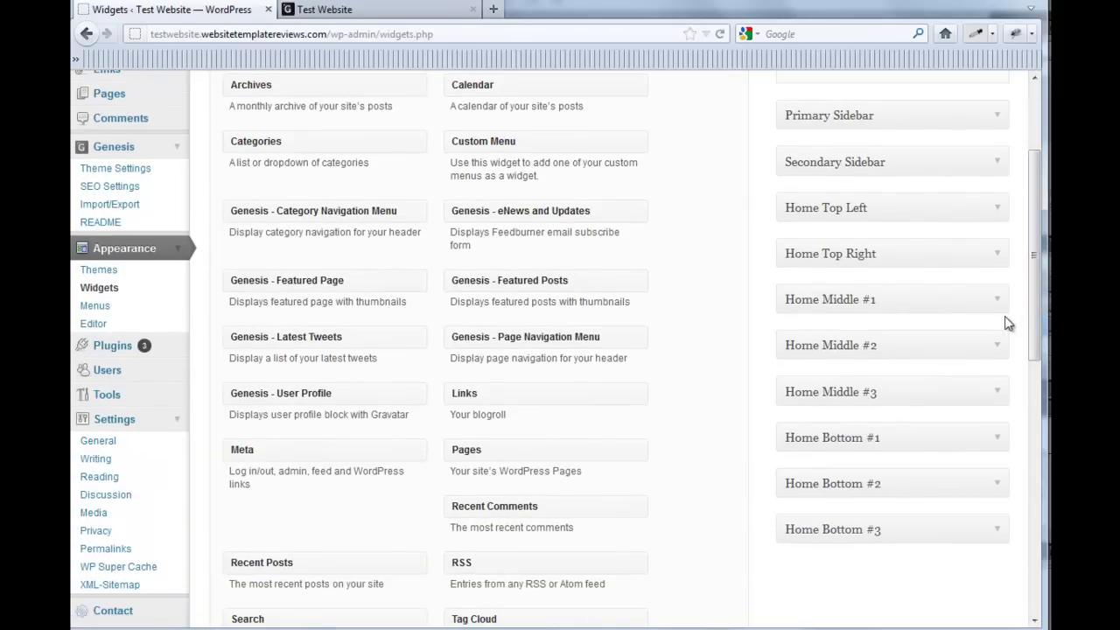
click(997, 302)
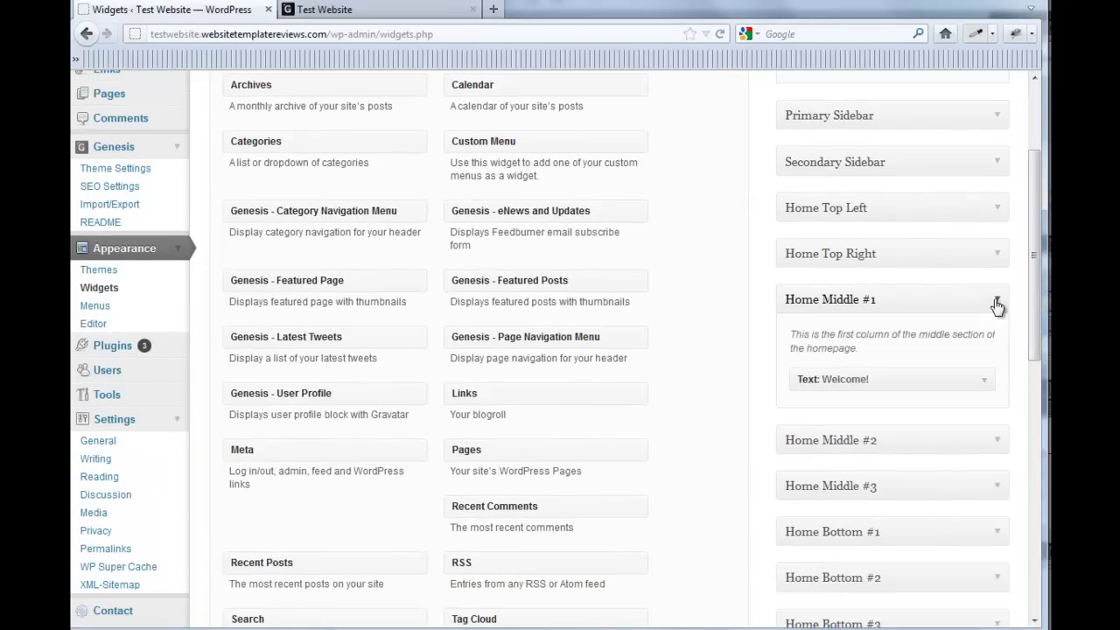
click(985, 381)
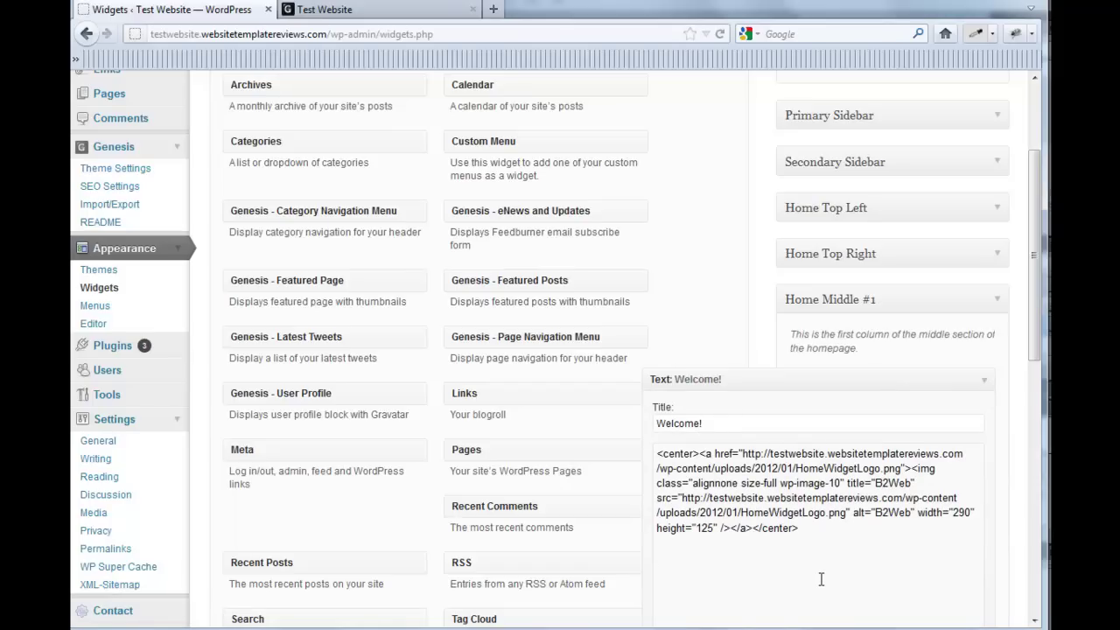
text(B2Web is a consulting firm)
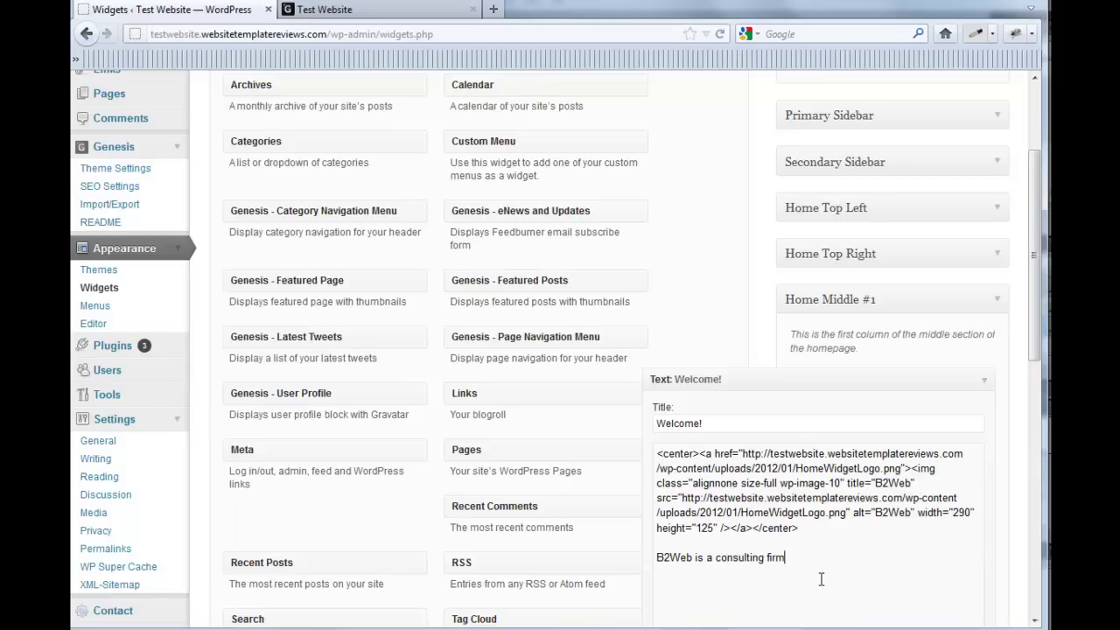
text( and publsi)
key(BackSpace)
text(isher about)
key(BackSpace)
key(BackSpace)
key(BackSpace)
key(BackSpace)
key(BackSpace)
key(BackSpace)
text(on all things small business related!!)
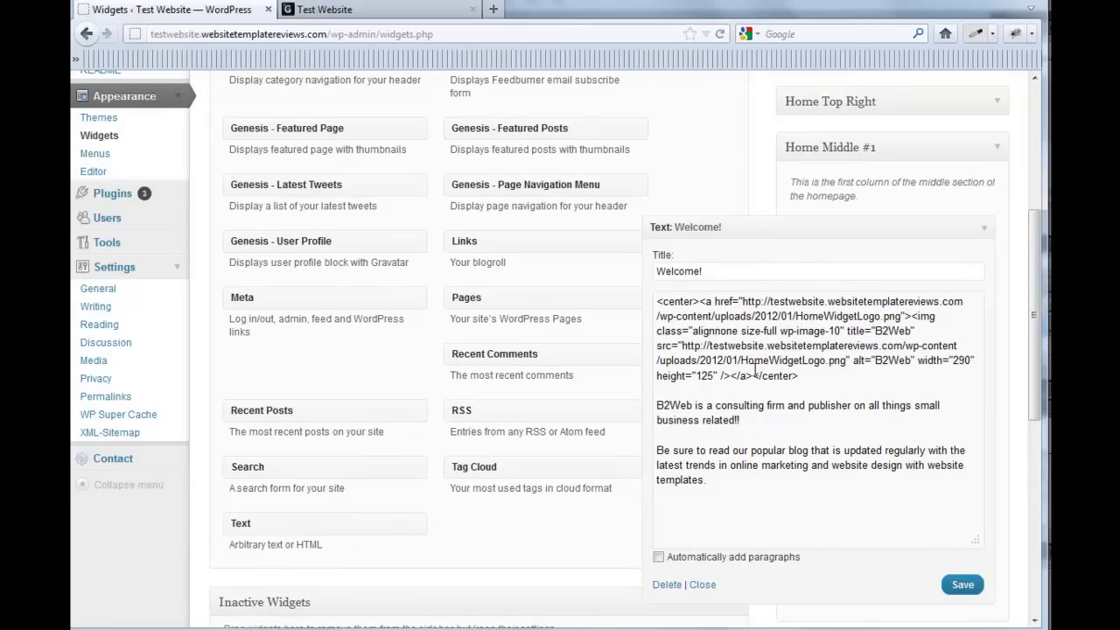
Step: Review the widget's content by highlighting the centered logo code and the text paragraphs beneath it
drag(657, 301, 799, 374)
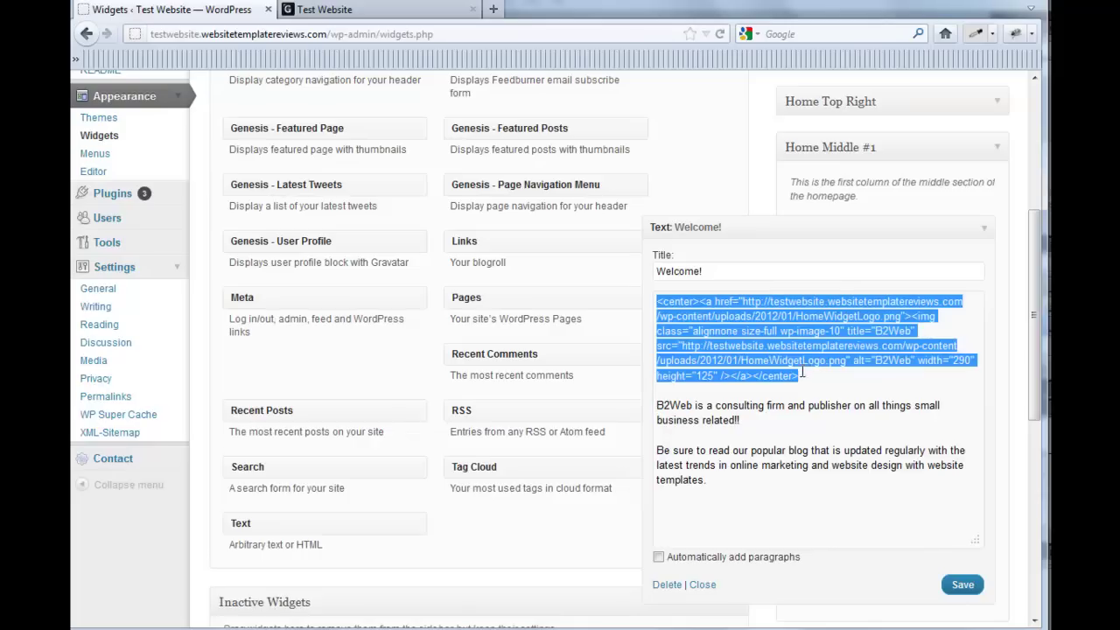
click(816, 386)
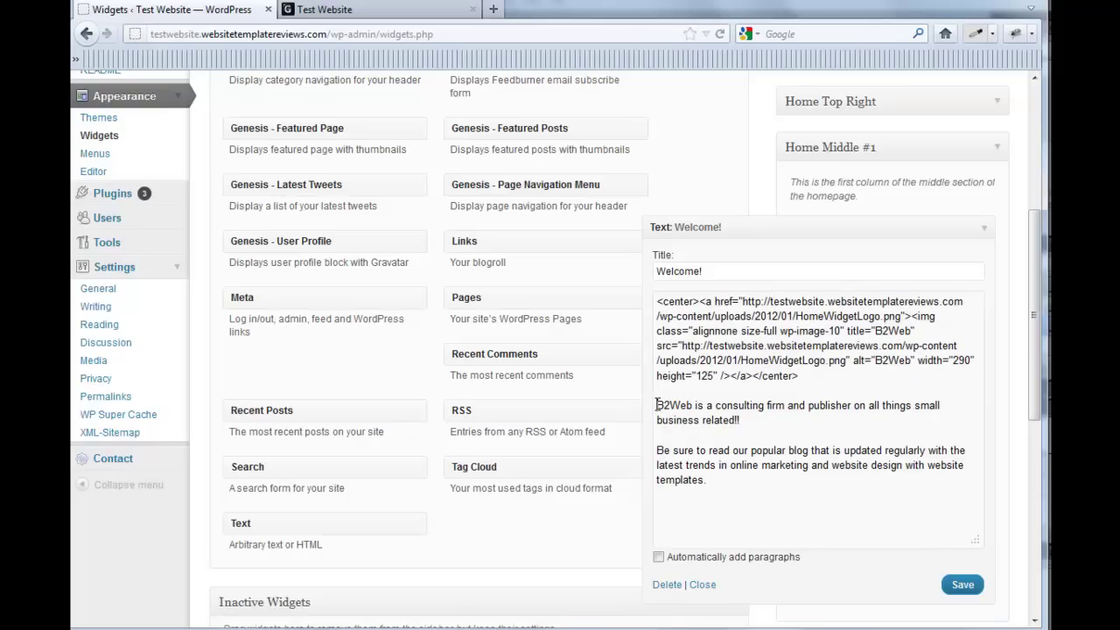
drag(657, 405, 721, 480)
click(779, 435)
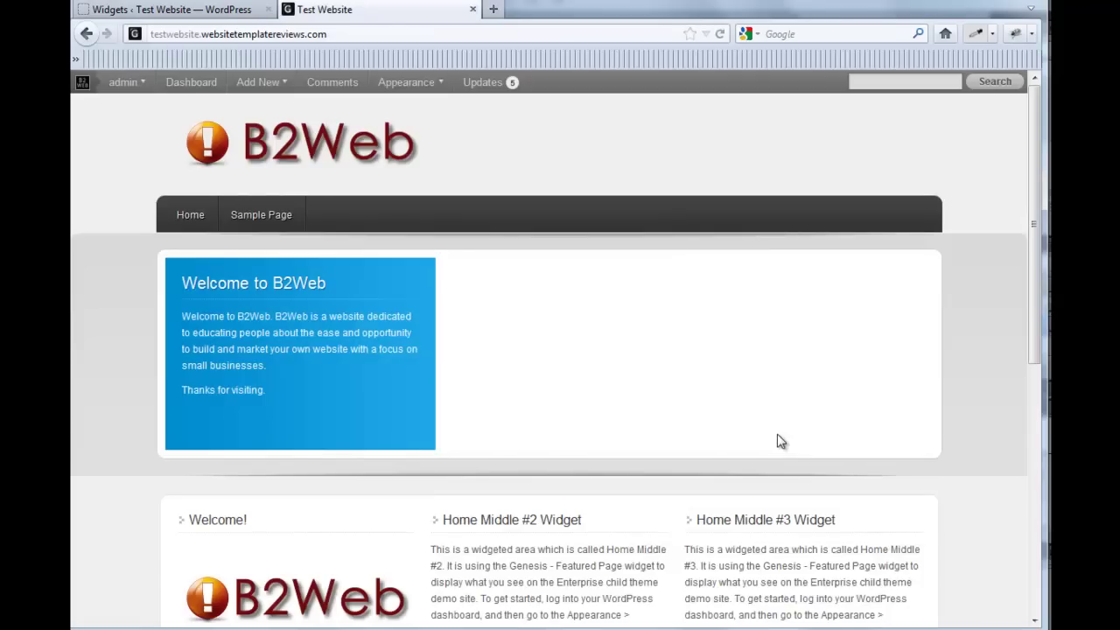
Step: Examine the live homepage's Welcome! widget with its logo and text, and the remaining Home Middle and Home Bottom widget areas
scroll(743, 324, down, 5)
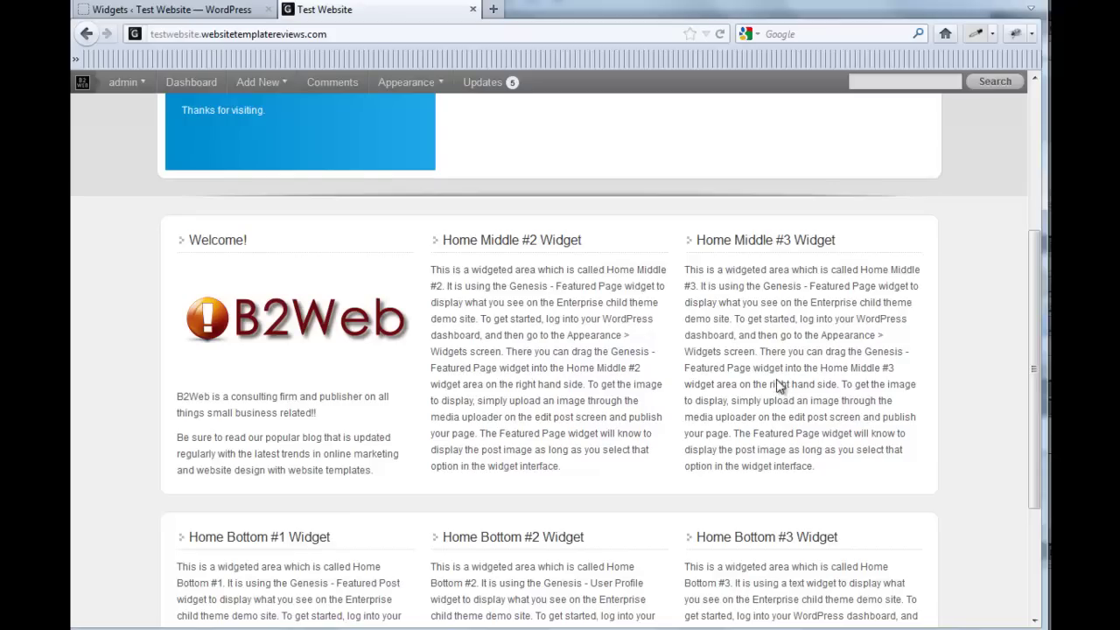
scroll(620, 369, down, 2)
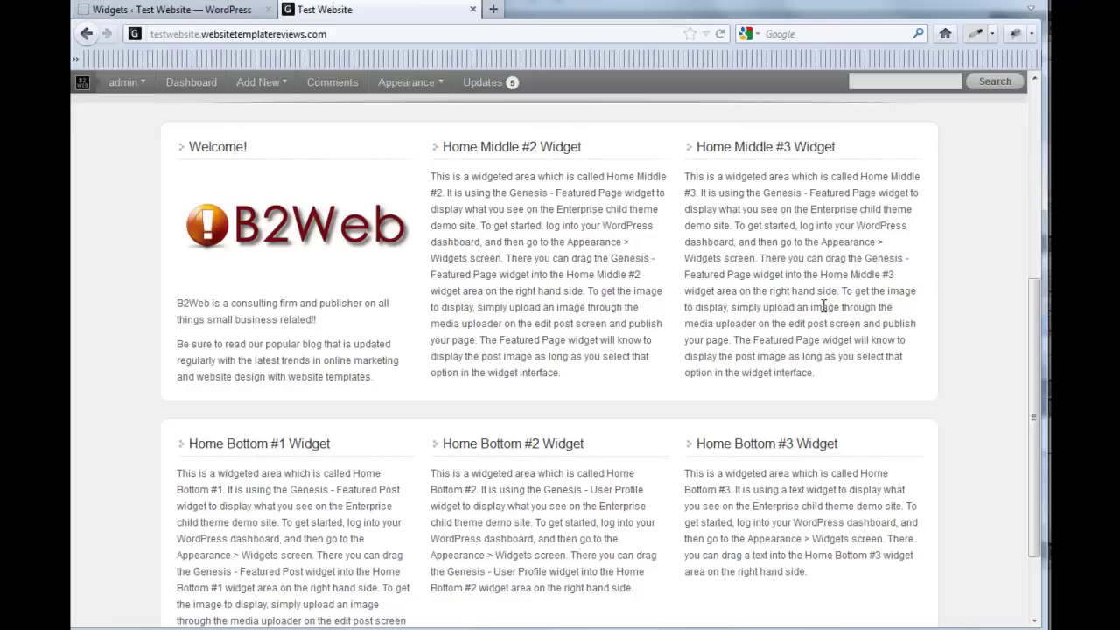
scroll(803, 311, down, 2)
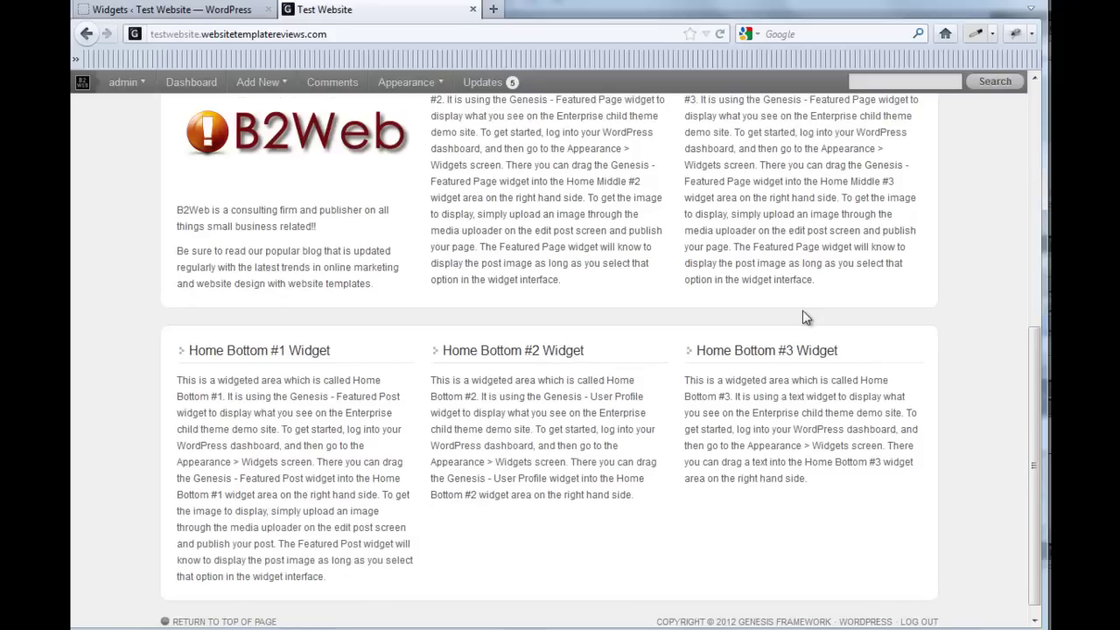
scroll(805, 317, down, 1)
scroll(809, 361, up, 4)
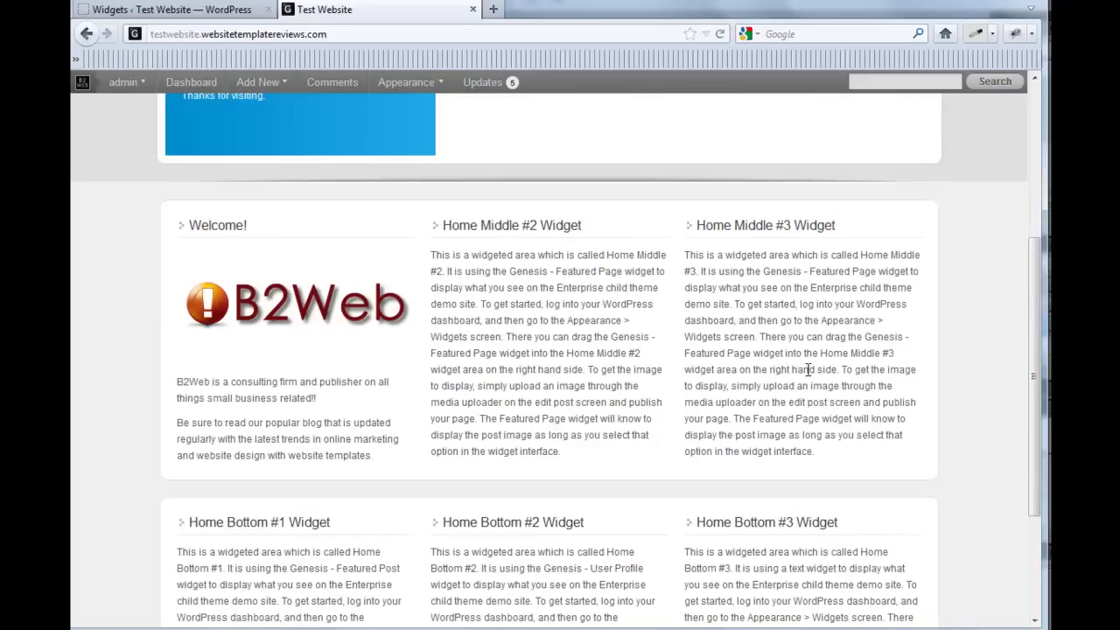
scroll(808, 370, up, 2)
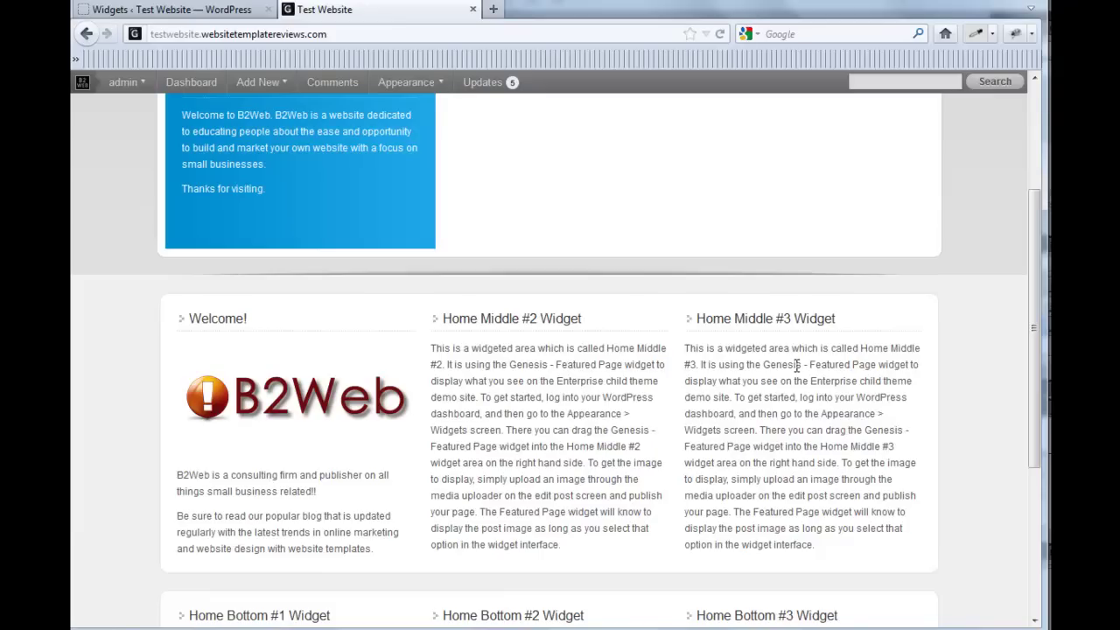
scroll(797, 366, down, 4)
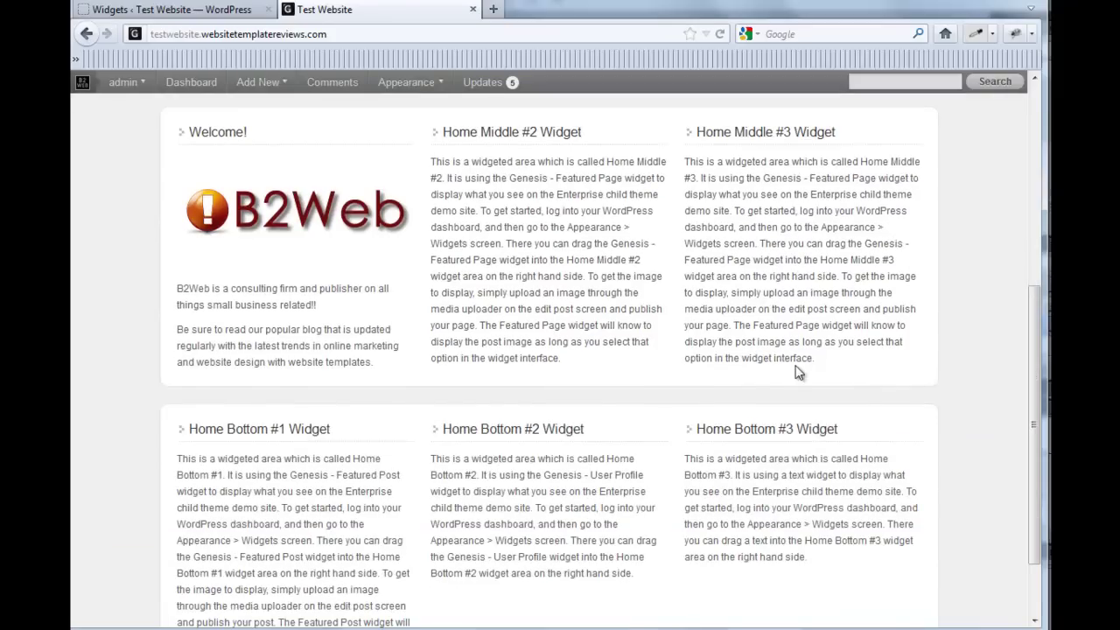
scroll(798, 373, up, 6)
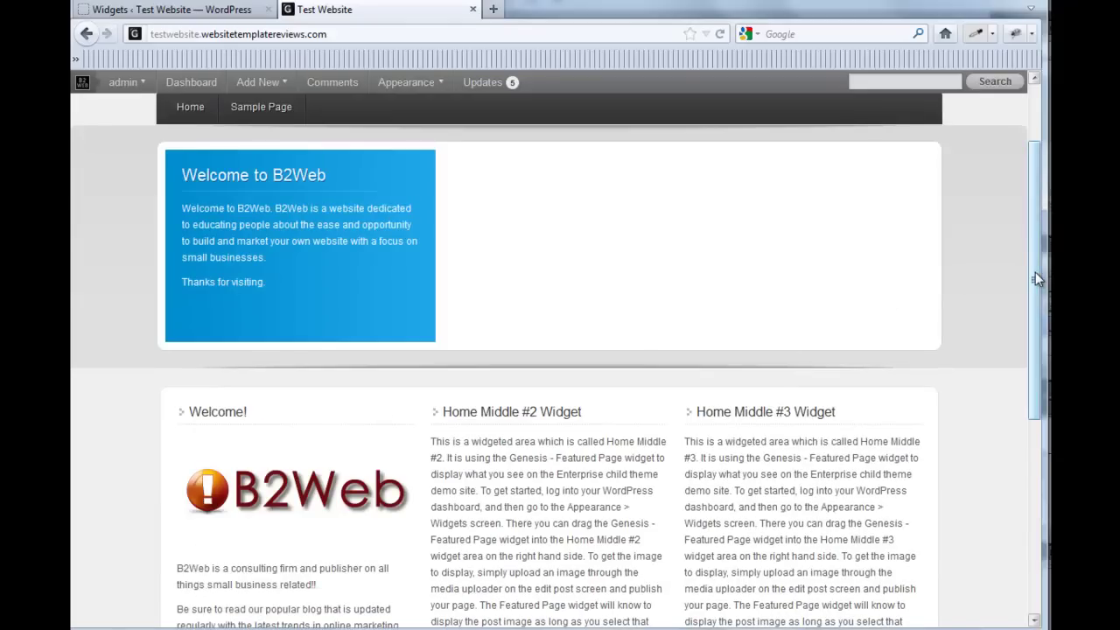
drag(1037, 278, 1017, 466)
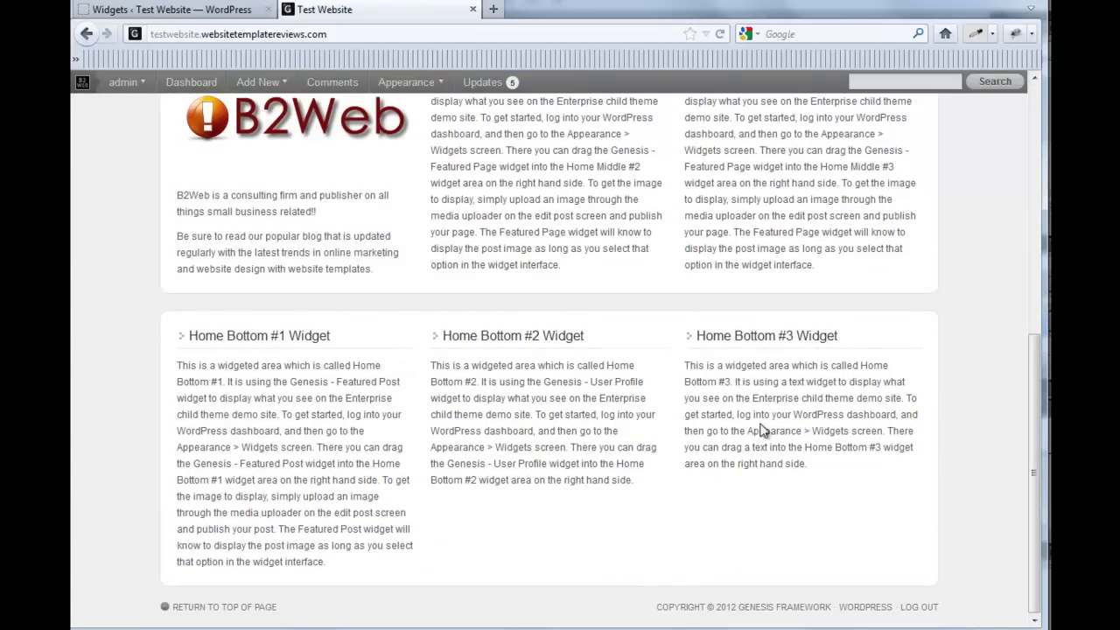
scroll(750, 418, up, 3)
scroll(749, 415, up, 3)
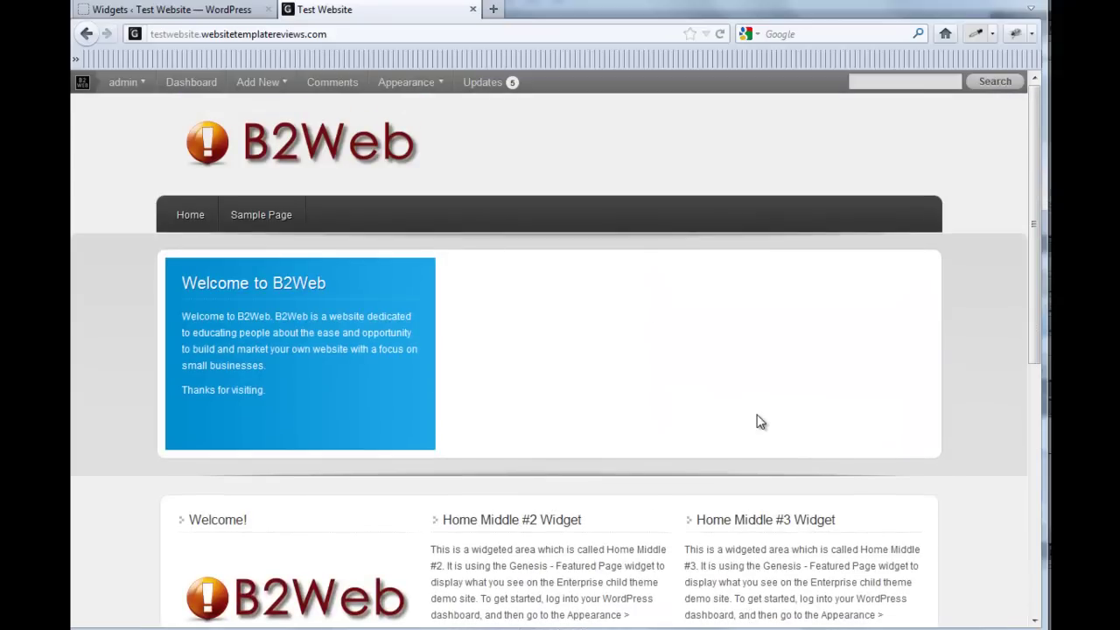